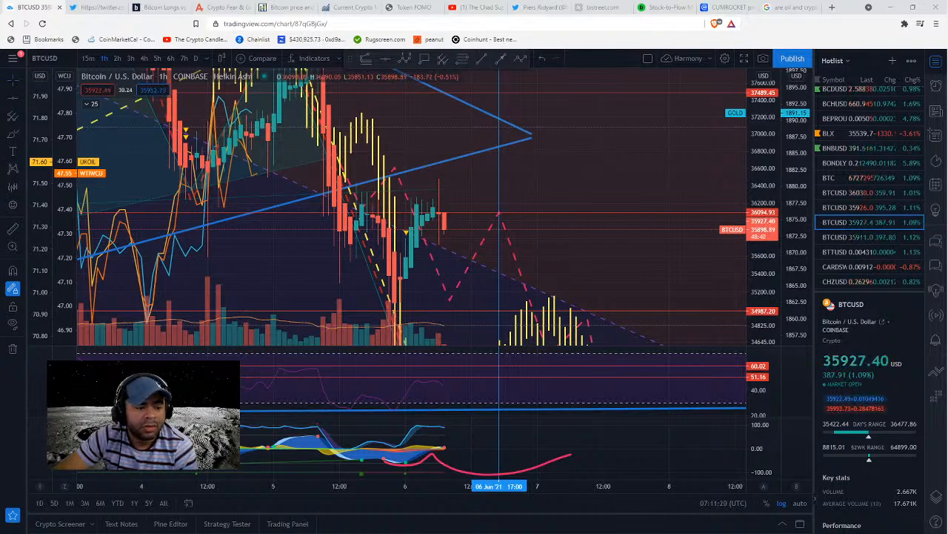
Close the oil-and-crypto Google search tab, place the CoinMarketCap tab beside the Uniswap tab, and show it
{"action": "left_click_drag", "start_coordinate": [21, 195], "coordinate": [775, 16]}
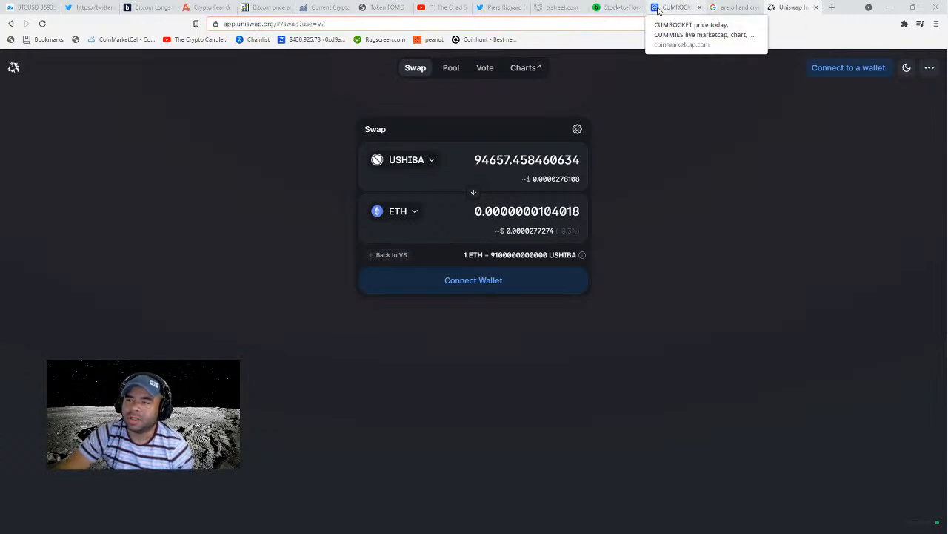
{"action": "left_click_drag", "start_coordinate": [658, 10], "coordinate": [704, 9]}
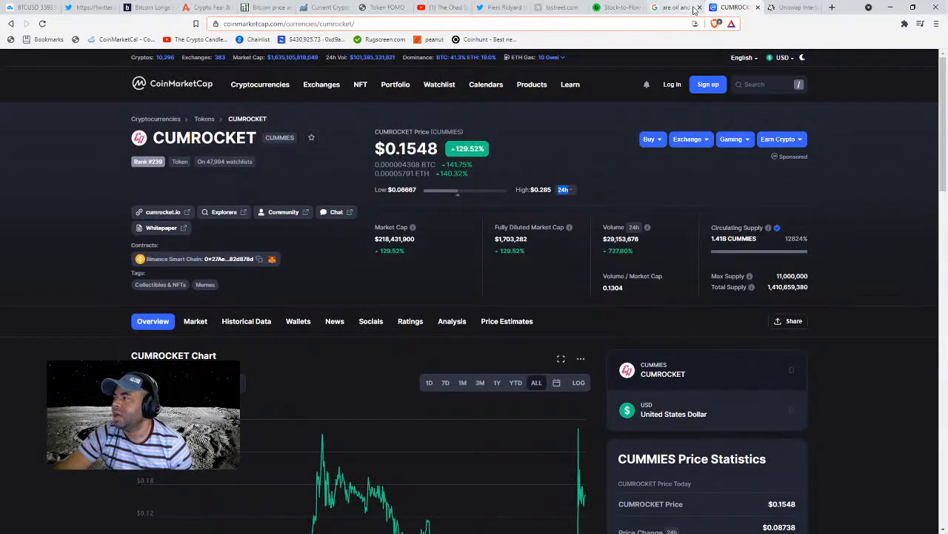
{"action": "left_click", "coordinate": [700, 8]}
{"action": "left_click", "coordinate": [611, 7]}
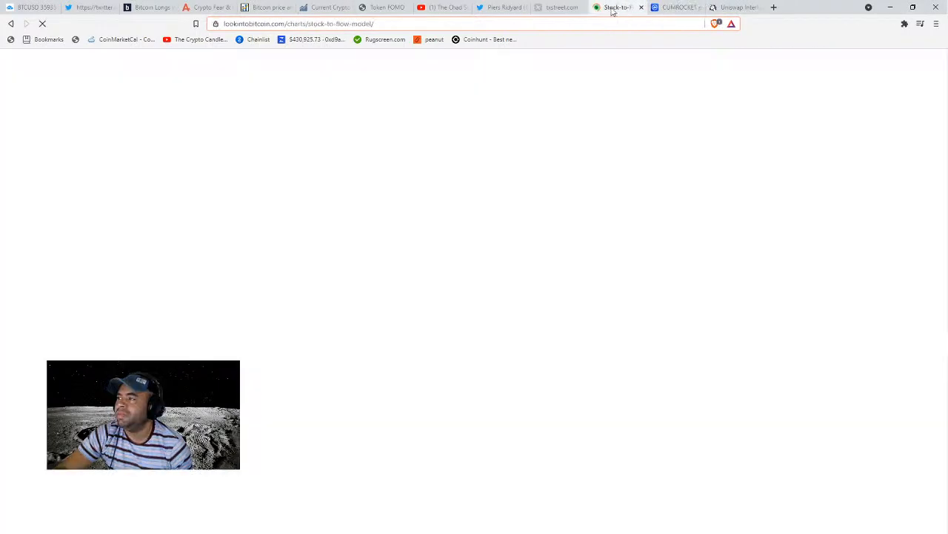
{"action": "left_click", "coordinate": [673, 7]}
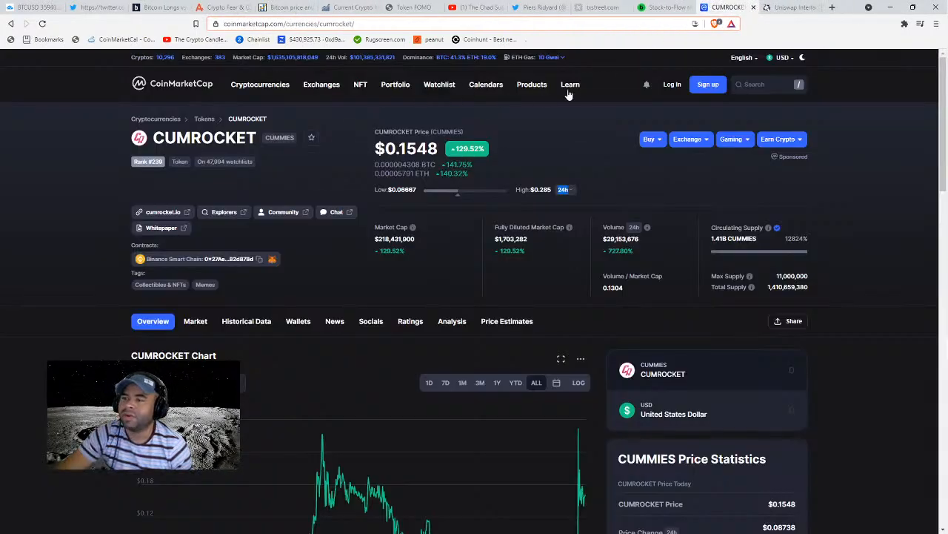
Search CoinMarketCap for Uniswap and open the page of the exchange listed simply as Uniswap
{"action": "left_click", "coordinate": [768, 88]}
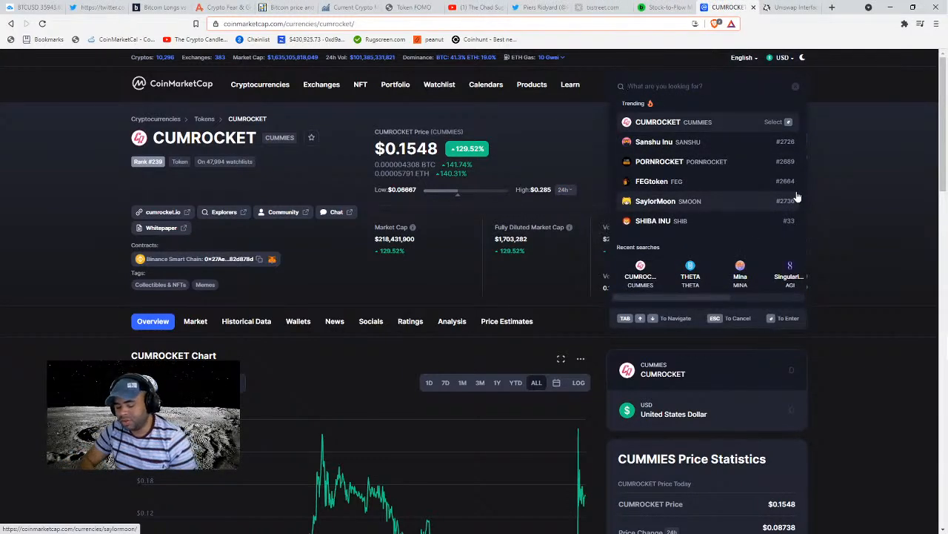
{"action": "type", "text": "u"}
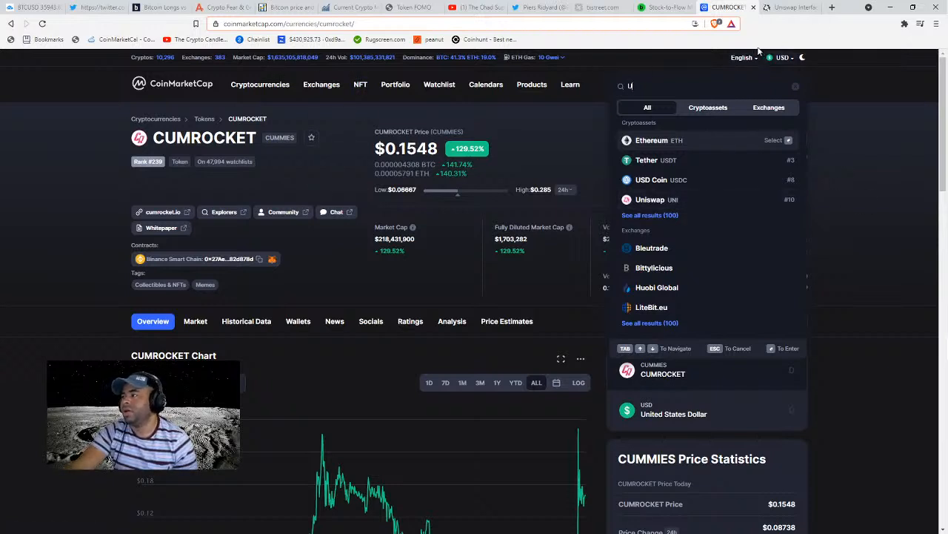
{"action": "type", "text": "niswap"}
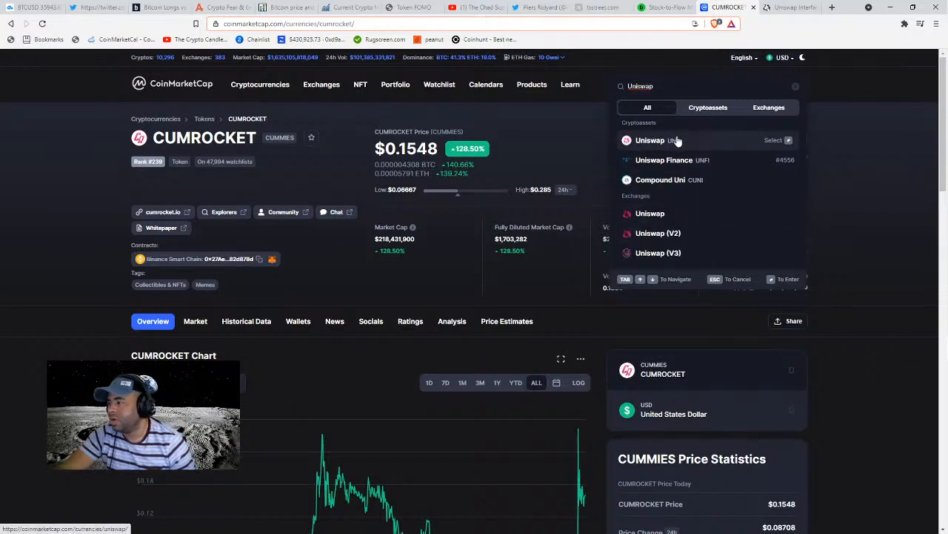
{"action": "key", "text": "ctrl"}
{"action": "key", "text": "ctrl"}
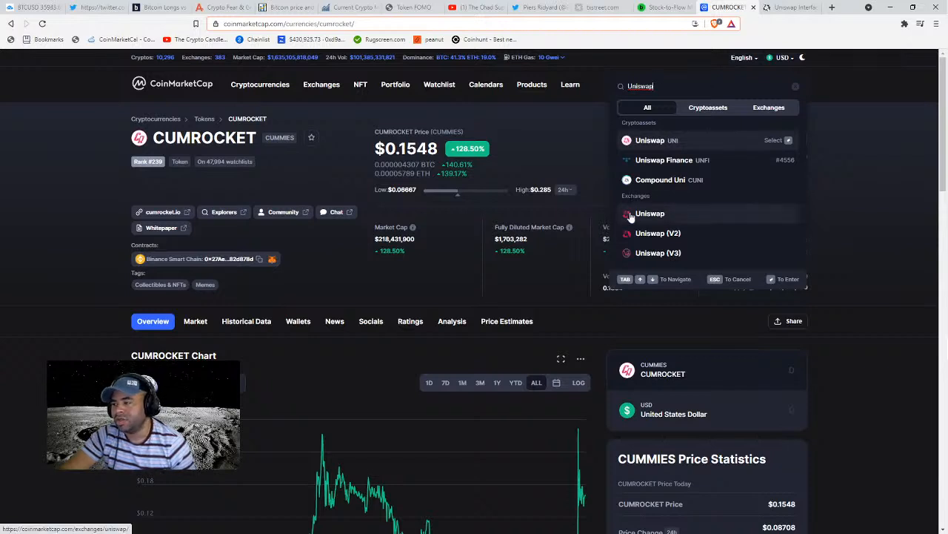
{"action": "left_click", "coordinate": [647, 148]}
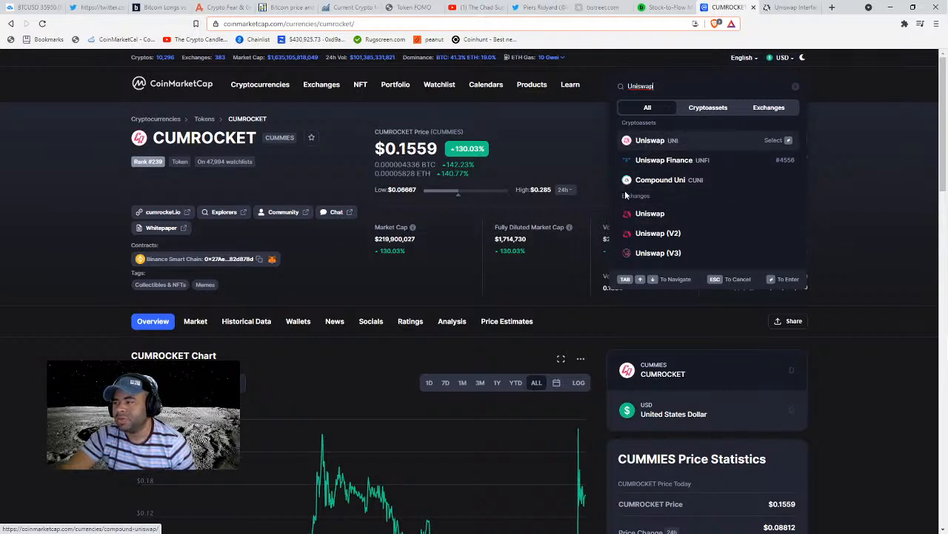
{"action": "left_click", "coordinate": [630, 214]}
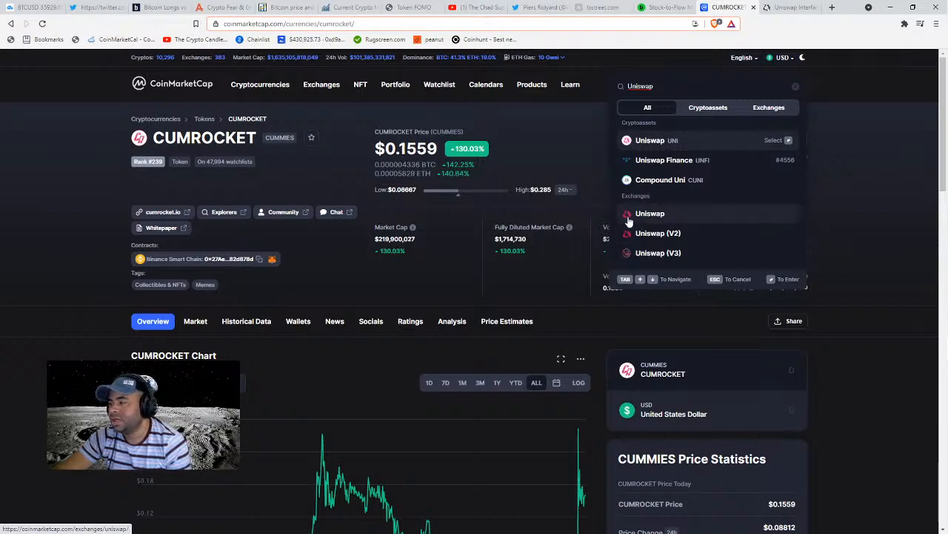
{"action": "left_click", "coordinate": [661, 215]}
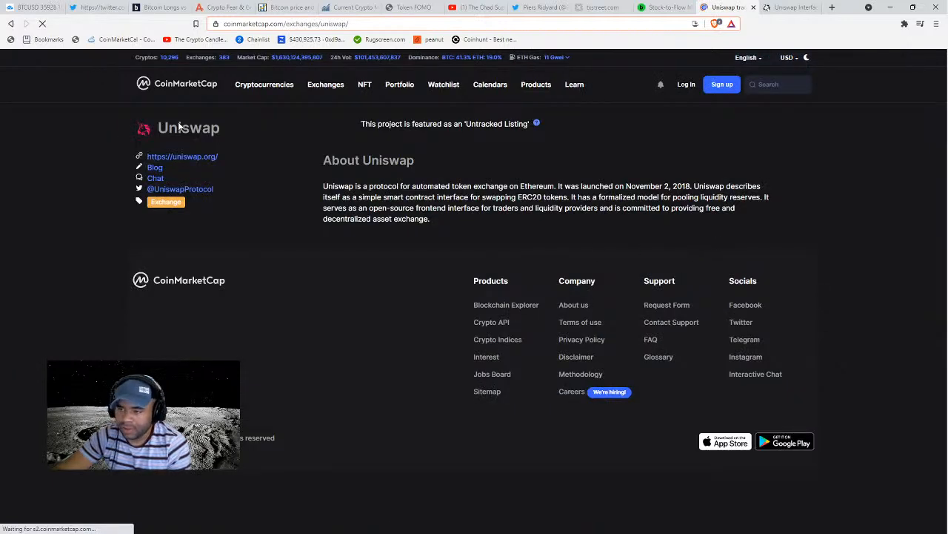
Close the old Uniswap swap tab and search Google for "uniswap" in a new tab
{"action": "left_click", "coordinate": [205, 163]}
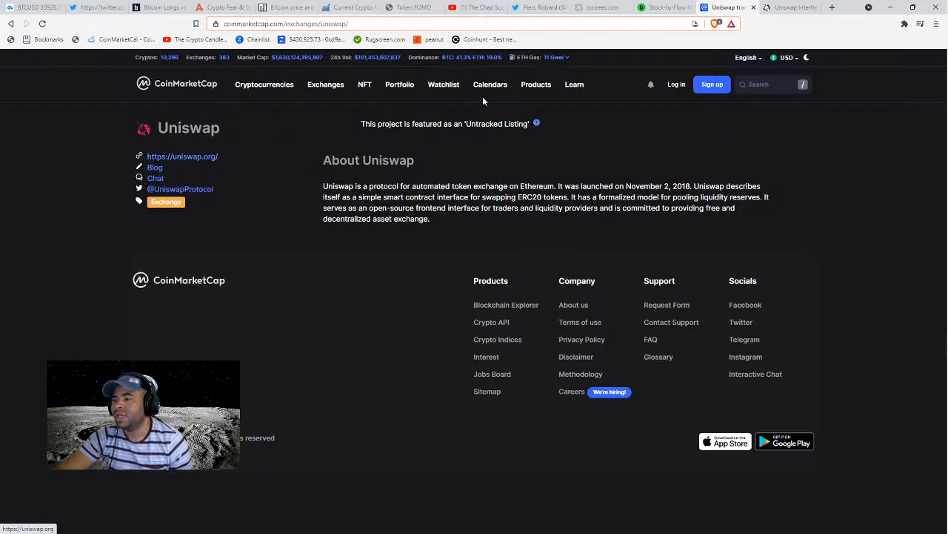
{"action": "left_click", "coordinate": [816, 8]}
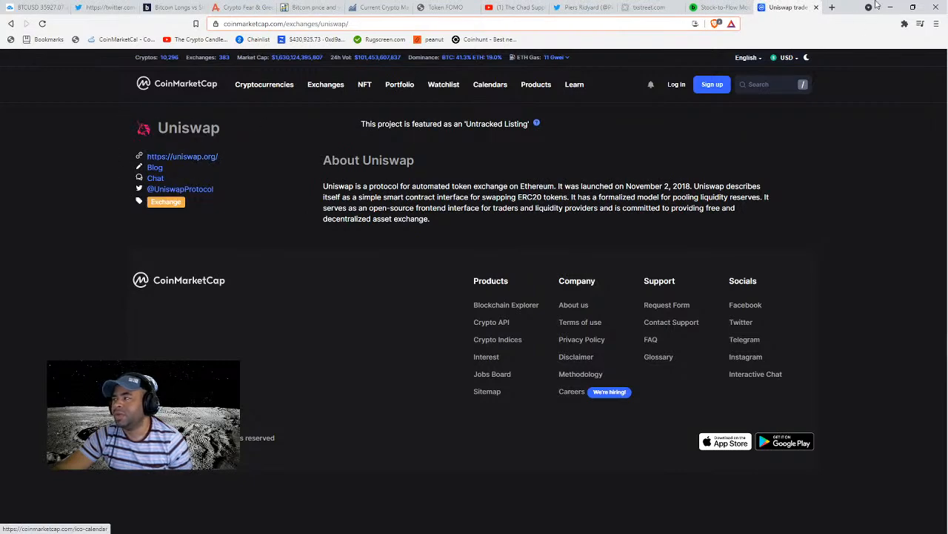
{"action": "left_click", "coordinate": [832, 7]}
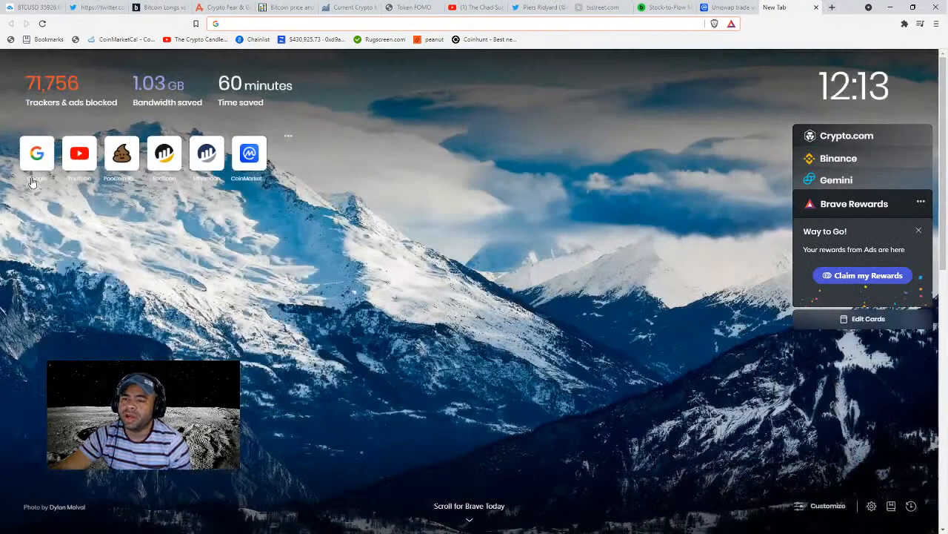
{"action": "left_click", "coordinate": [36, 153]}
{"action": "type", "text": "unsiwap"}
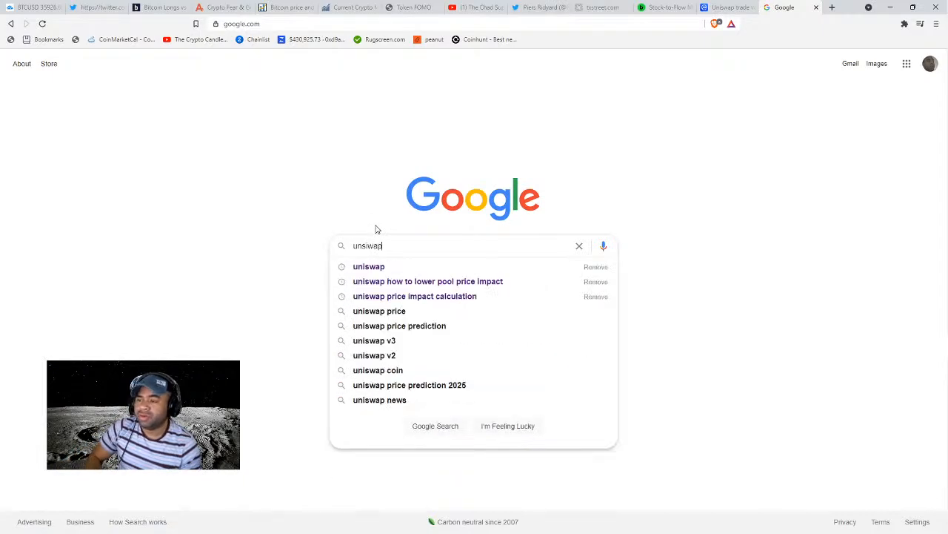
{"action": "left_click", "coordinate": [396, 269]}
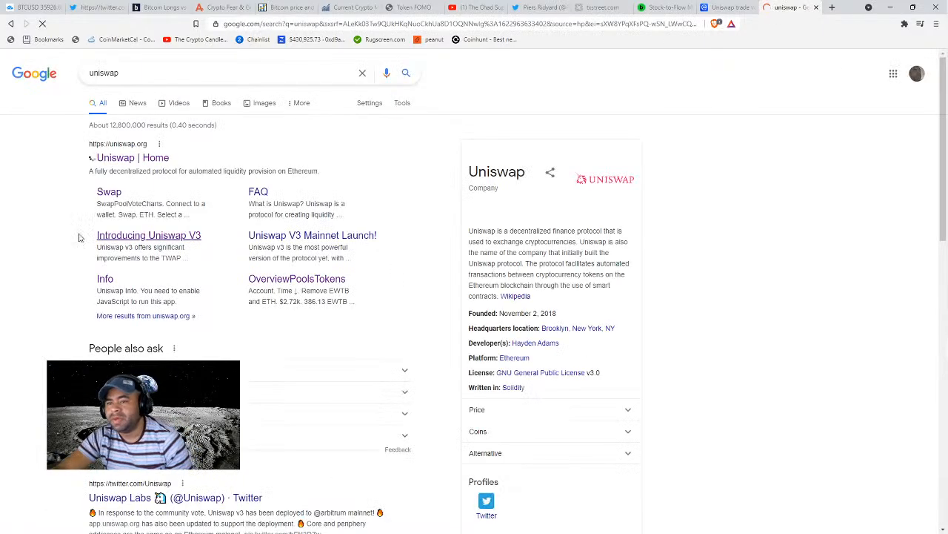
Examine the Google results for uniswap, highlighting the result count line above the official site's listing
{"action": "left_click", "coordinate": [153, 159]}
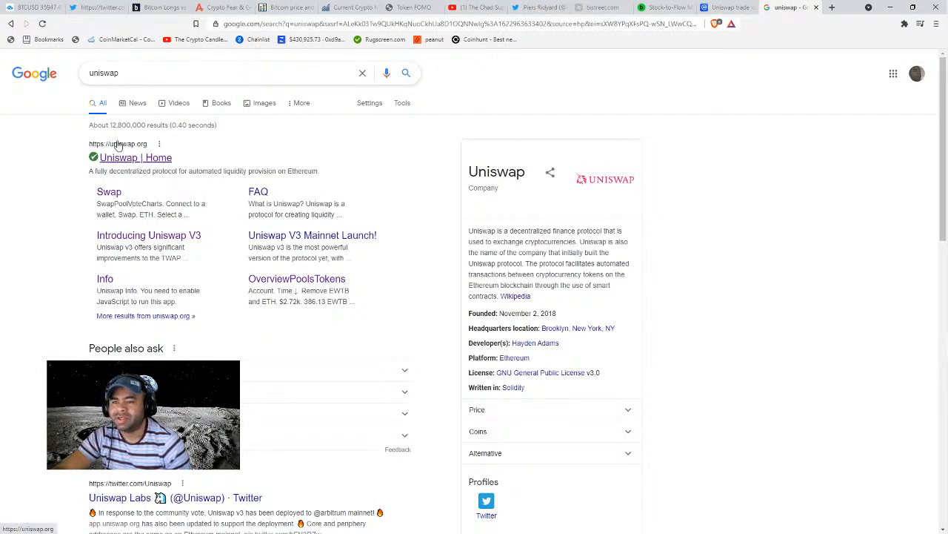
{"action": "left_click_drag", "start_coordinate": [83, 127], "coordinate": [106, 125]}
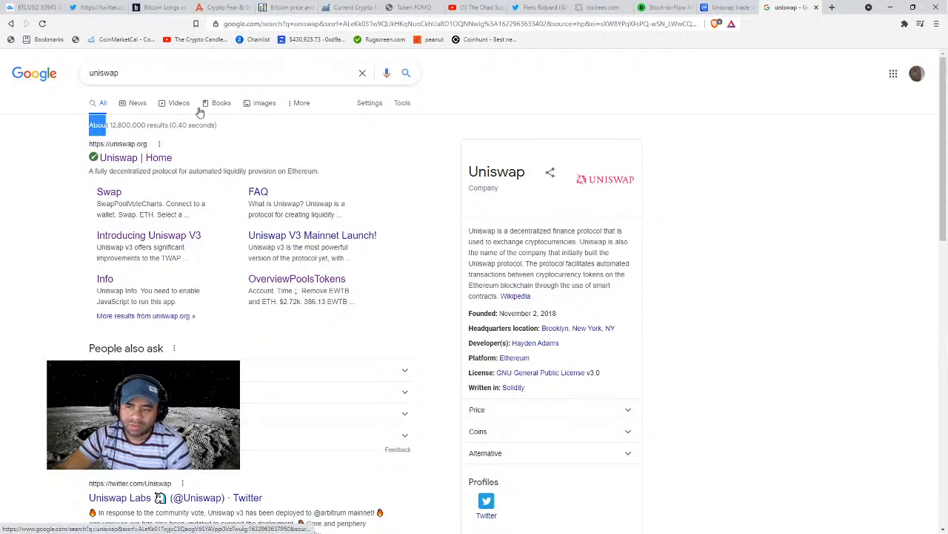
{"action": "left_click", "coordinate": [134, 128]}
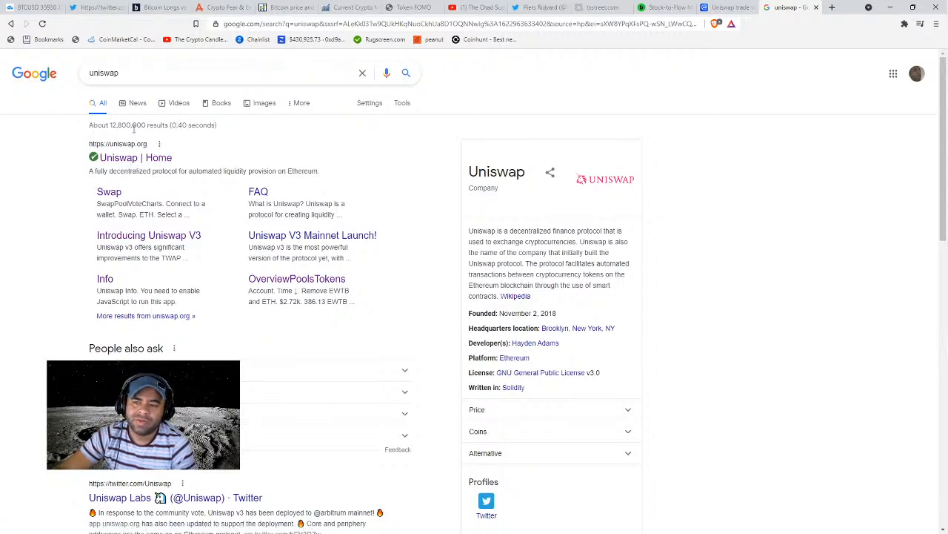
{"action": "left_click_drag", "start_coordinate": [90, 124], "coordinate": [239, 122]}
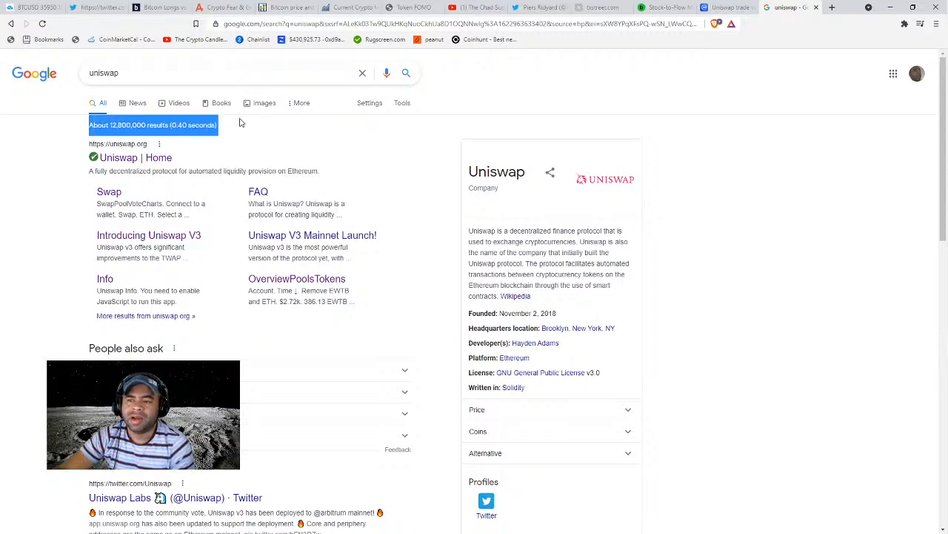
{"action": "left_click", "coordinate": [239, 122]}
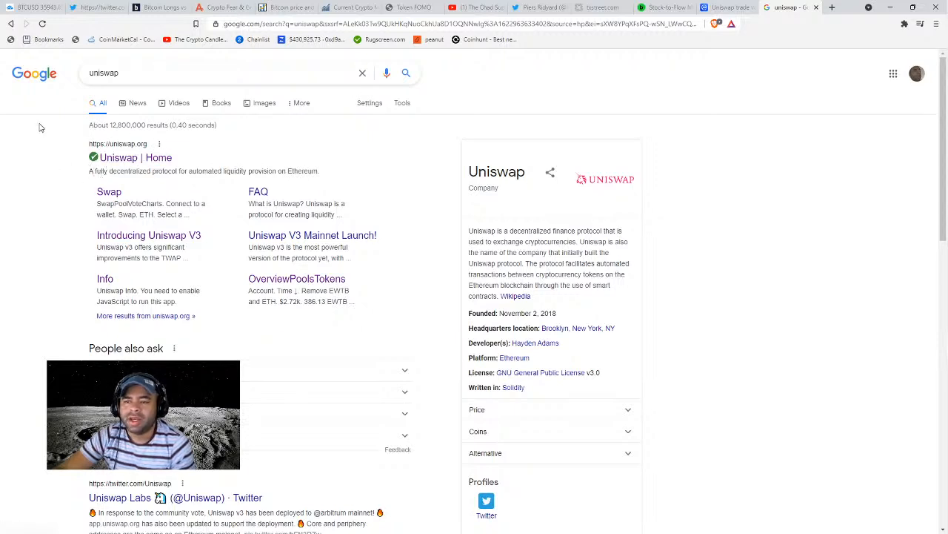
{"action": "mouse_move", "coordinate": [120, 167]}
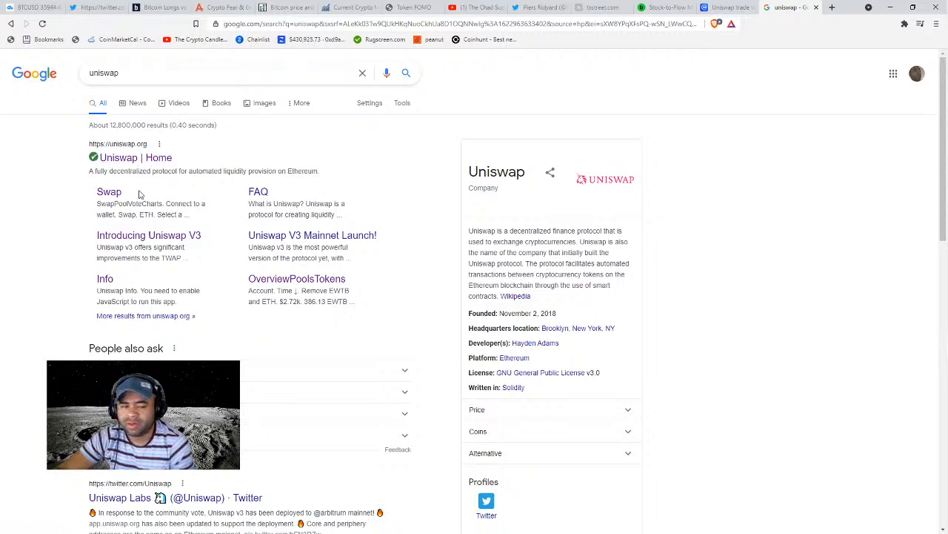
{"action": "left_click", "coordinate": [720, 7]}
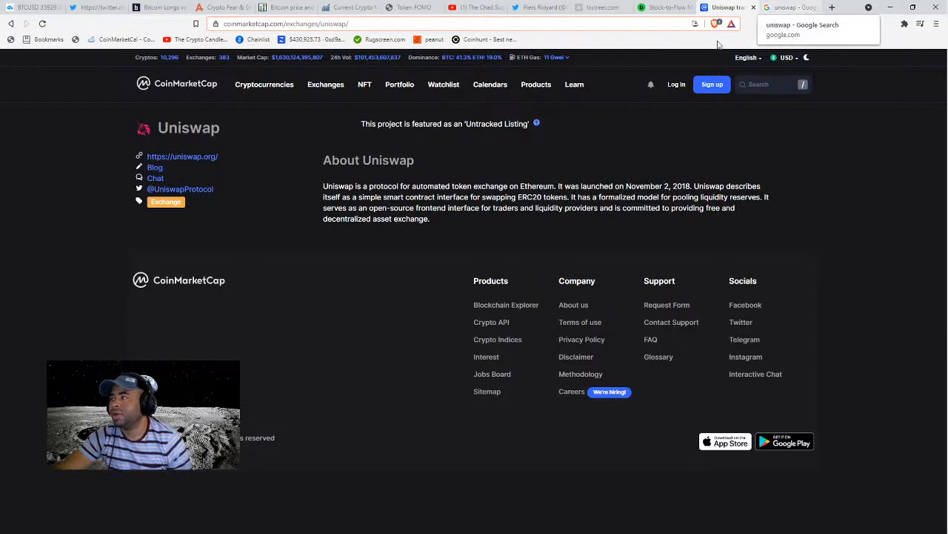
{"action": "left_click", "coordinate": [160, 178]}
{"action": "left_click", "coordinate": [162, 183]}
{"action": "left_click", "coordinate": [160, 185]}
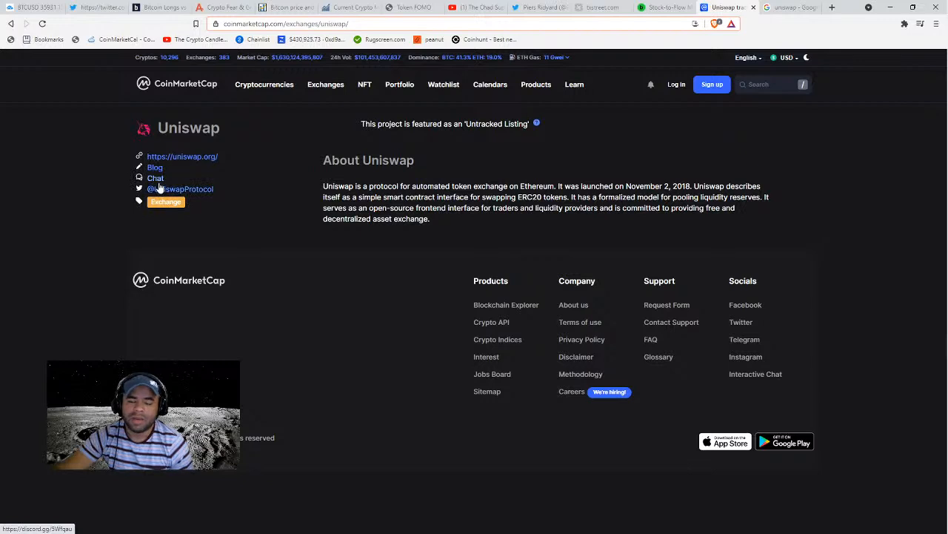
{"action": "left_click", "coordinate": [158, 186]}
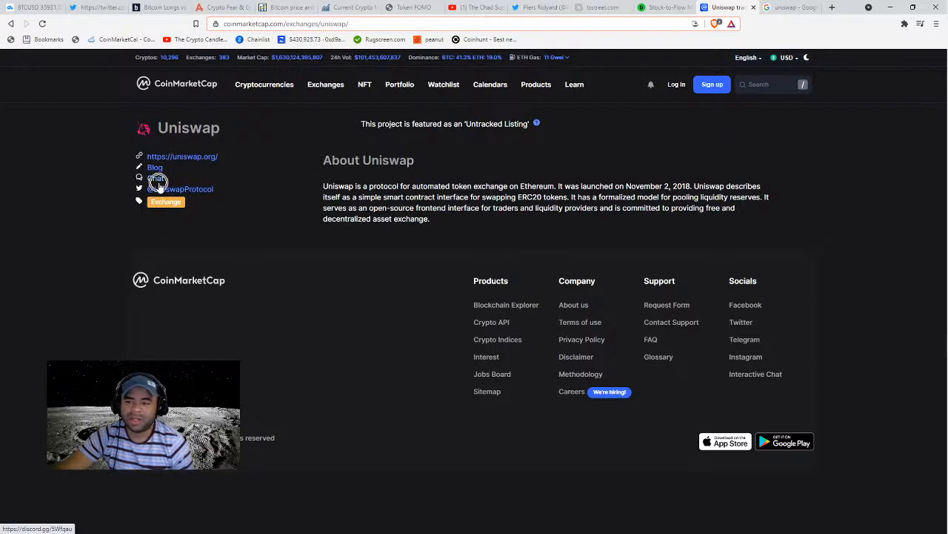
{"action": "left_click", "coordinate": [159, 187]}
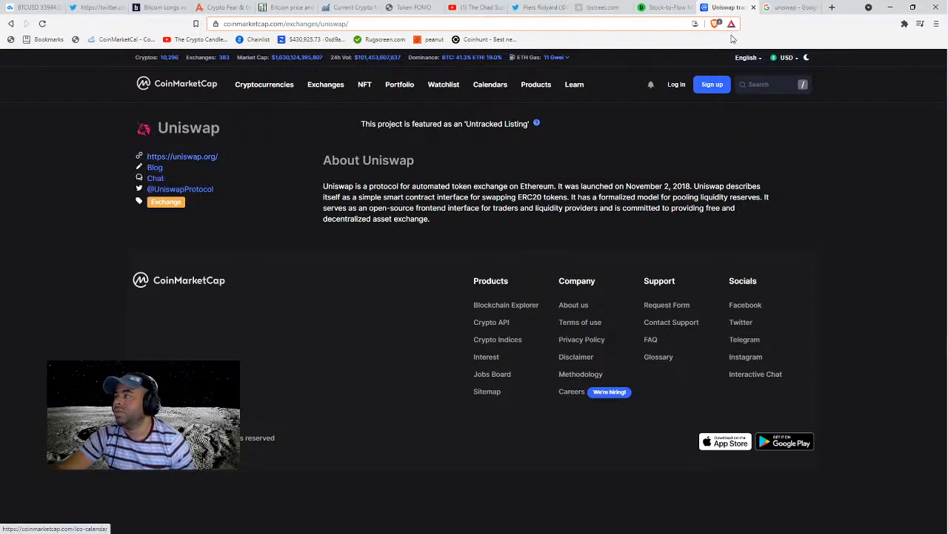
Close the Google results tab and open the official uniswap.org site from the CoinMarketCap listing
{"action": "left_click", "coordinate": [789, 7]}
{"action": "left_click", "coordinate": [817, 8]}
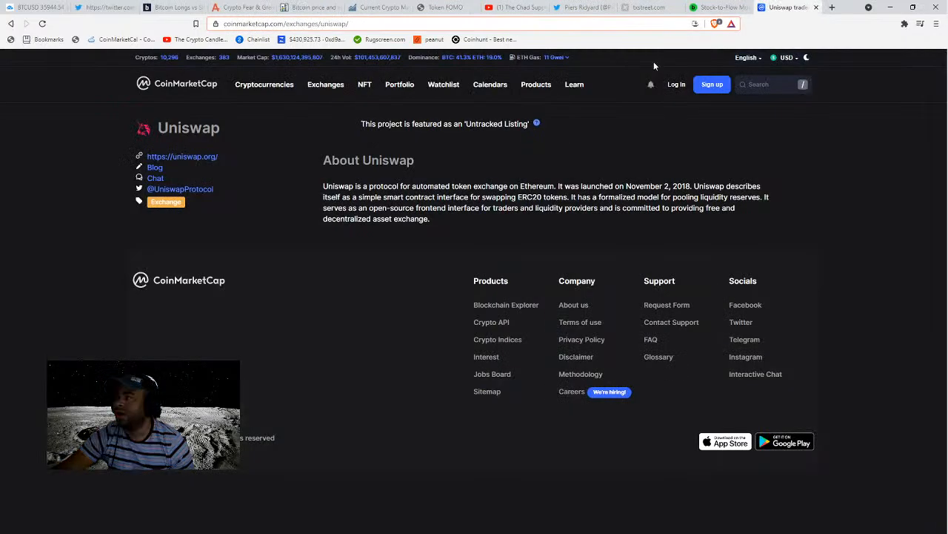
{"action": "left_click", "coordinate": [184, 156]}
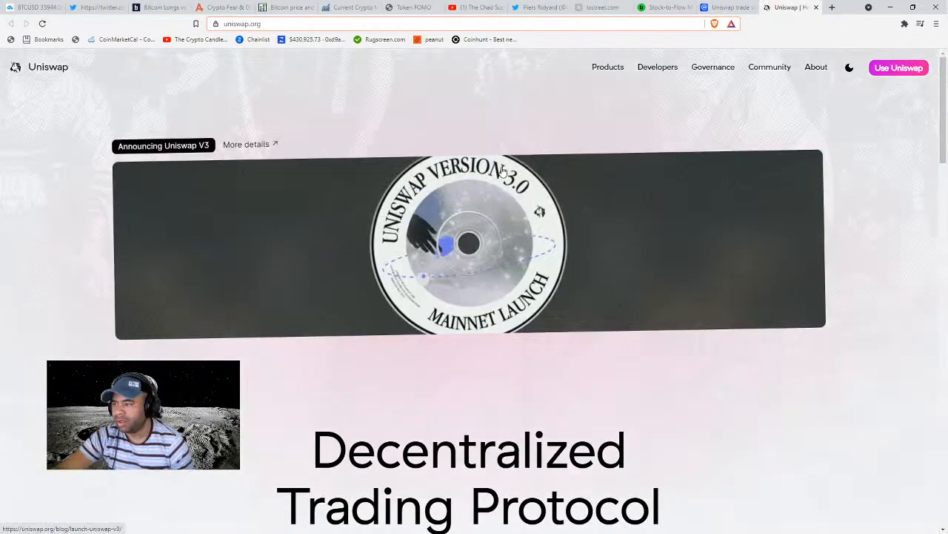
Review the Uniswap home page, from the Use Uniswap link through the tool cards to the community channels
{"action": "left_click", "coordinate": [894, 68]}
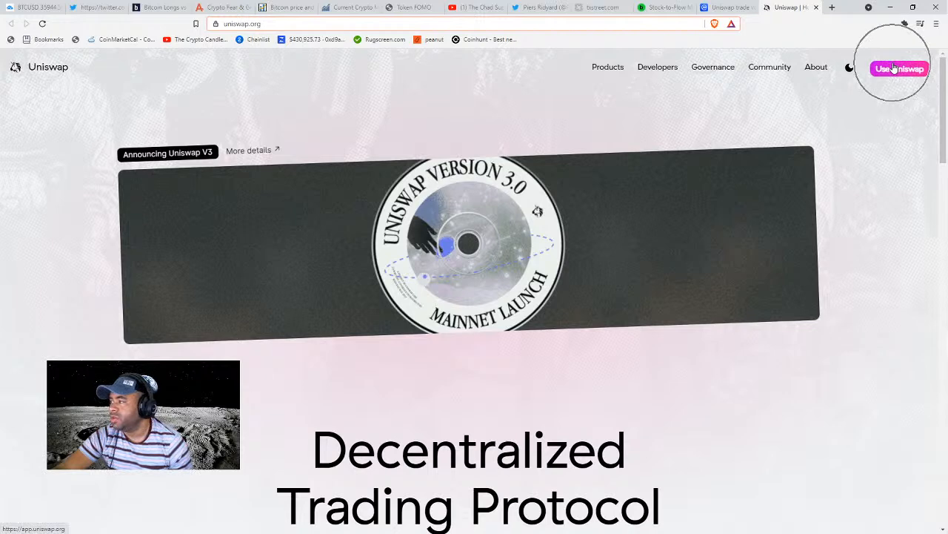
{"action": "left_click", "coordinate": [894, 69]}
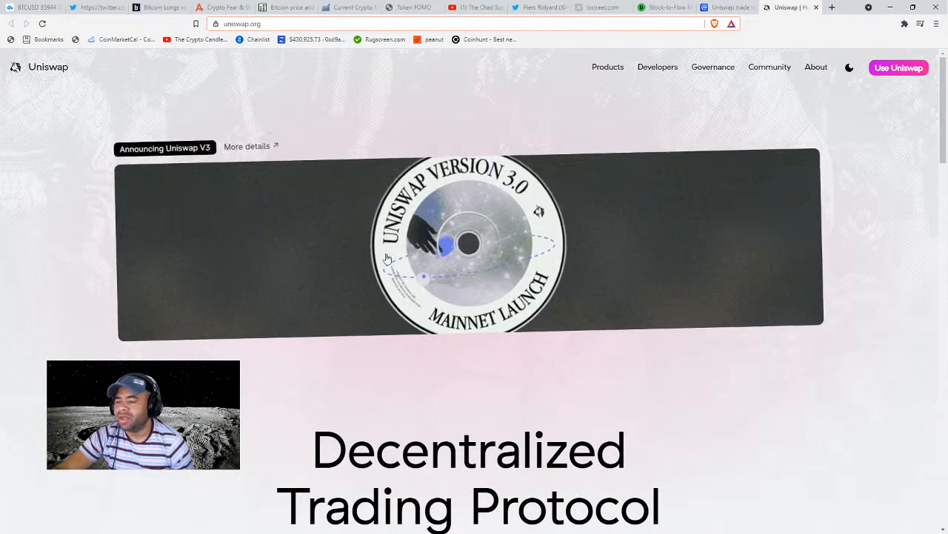
{"action": "scroll", "coordinate": [454, 408], "scroll_direction": "down", "scroll_amount": 2}
{"action": "scroll", "coordinate": [487, 400], "scroll_direction": "down", "scroll_amount": 1}
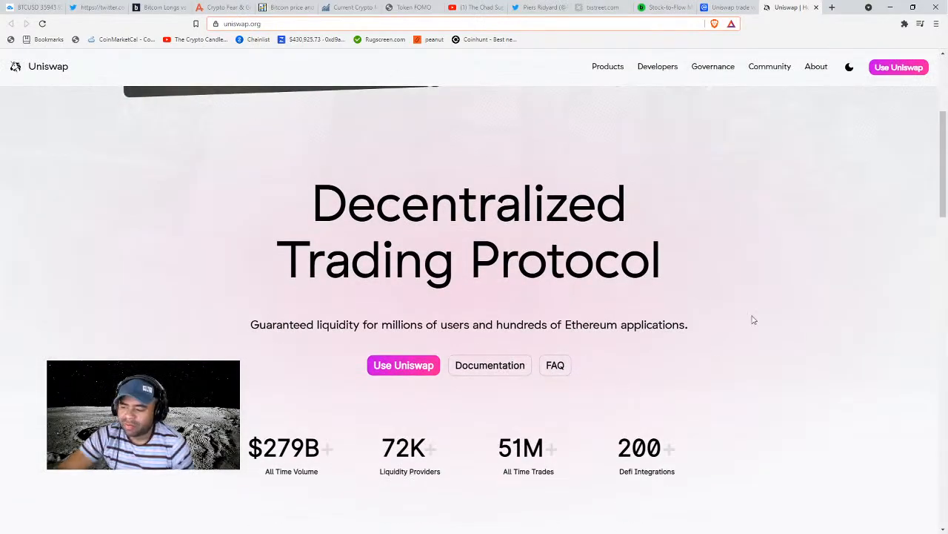
{"action": "scroll", "coordinate": [413, 225], "scroll_direction": "down", "scroll_amount": 10}
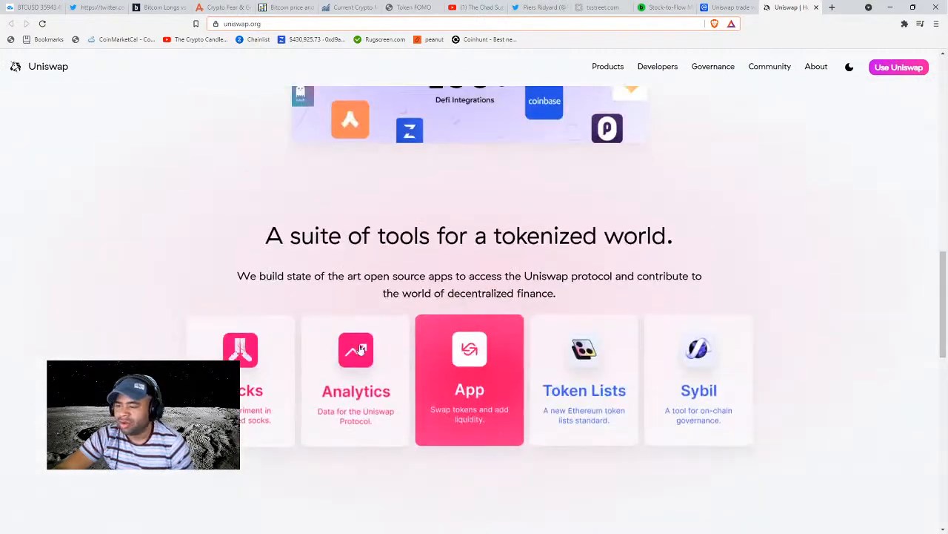
{"action": "scroll", "coordinate": [724, 306], "scroll_direction": "down", "scroll_amount": 8}
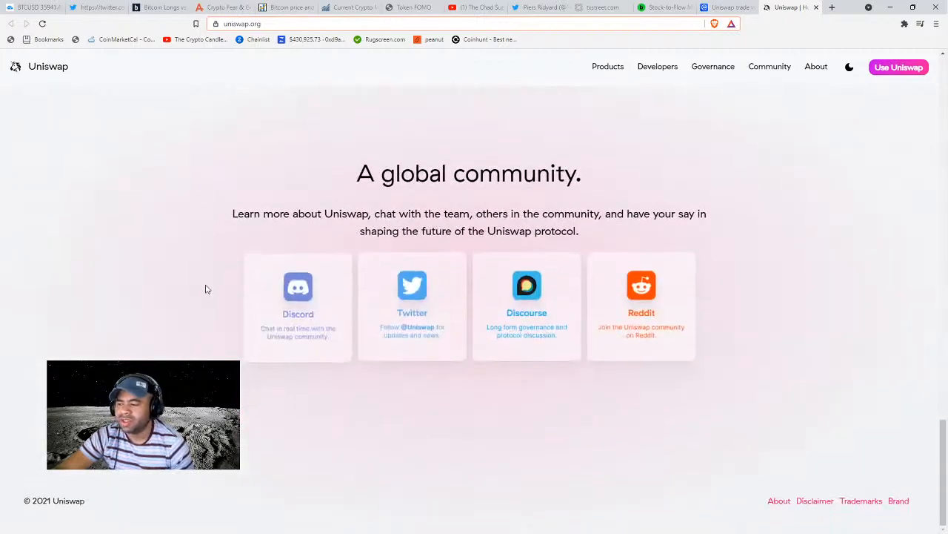
{"action": "scroll", "coordinate": [432, 329], "scroll_direction": "up", "scroll_amount": 3}
{"action": "scroll", "coordinate": [607, 330], "scroll_direction": "down", "scroll_amount": 2}
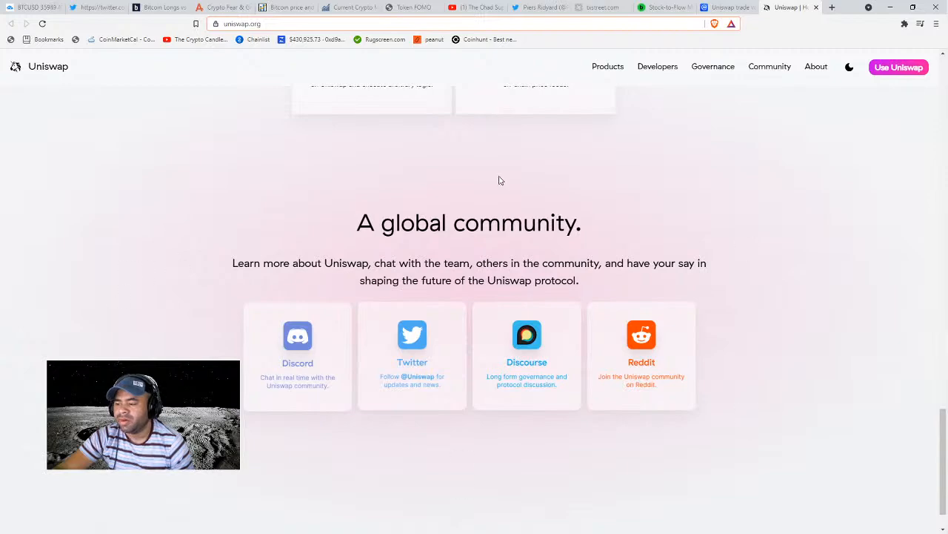
{"action": "scroll", "coordinate": [448, 329], "scroll_direction": "up", "scroll_amount": 1}
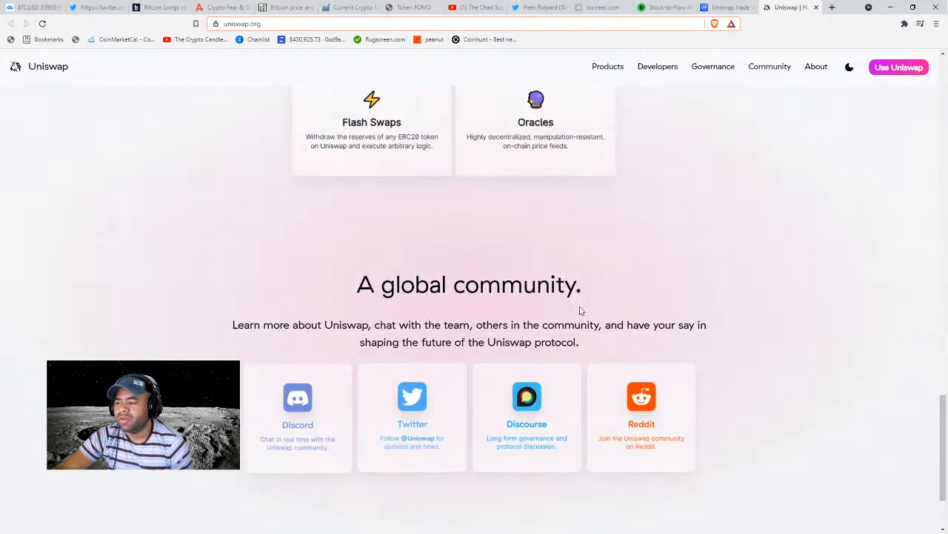
Switch the Uniswap home page to its dark theme and look over the Products menu entries
{"action": "scroll", "coordinate": [555, 312], "scroll_direction": "up", "scroll_amount": 8}
{"action": "scroll", "coordinate": [227, 245], "scroll_direction": "up", "scroll_amount": 15}
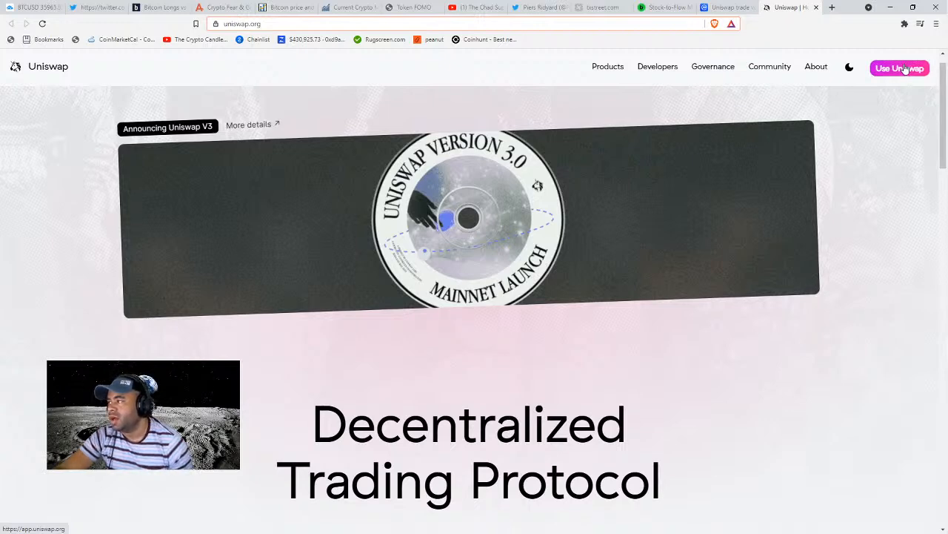
{"action": "left_click", "coordinate": [849, 72]}
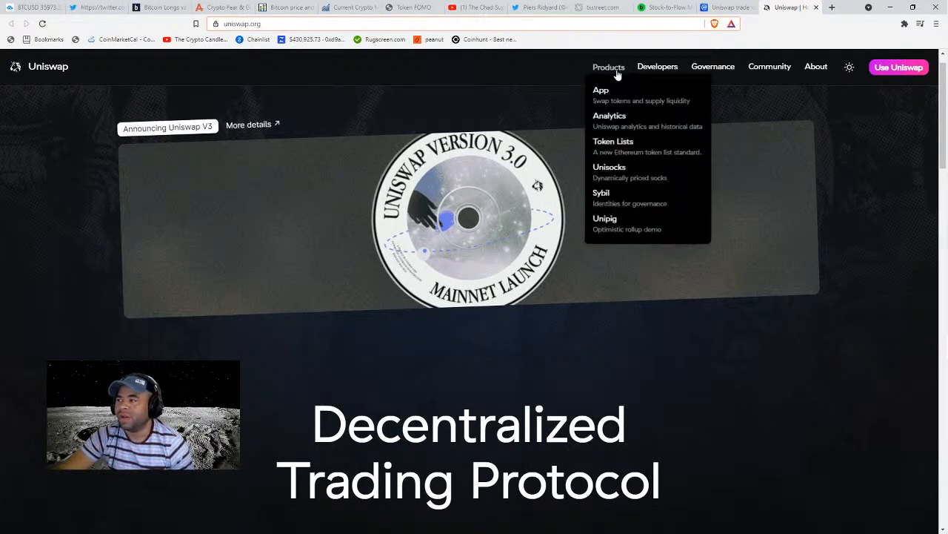
{"action": "mouse_move", "coordinate": [787, 69]}
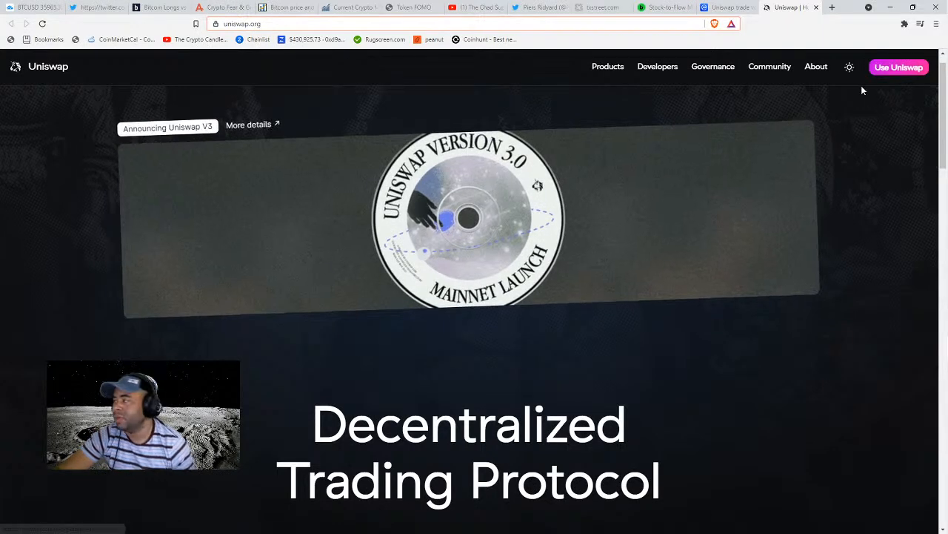
Launch the Uniswap app from the home page and close the home page tab
{"action": "left_click", "coordinate": [891, 69]}
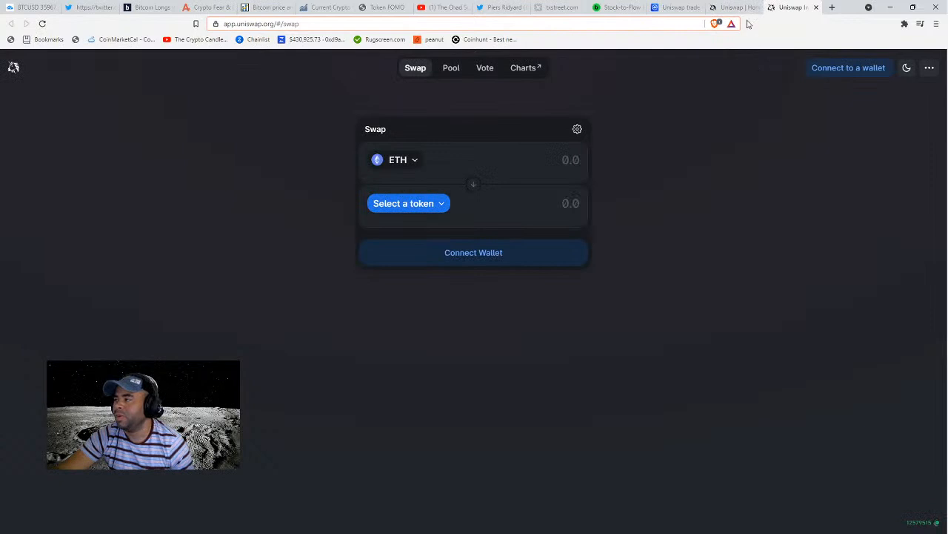
{"action": "left_click", "coordinate": [758, 8]}
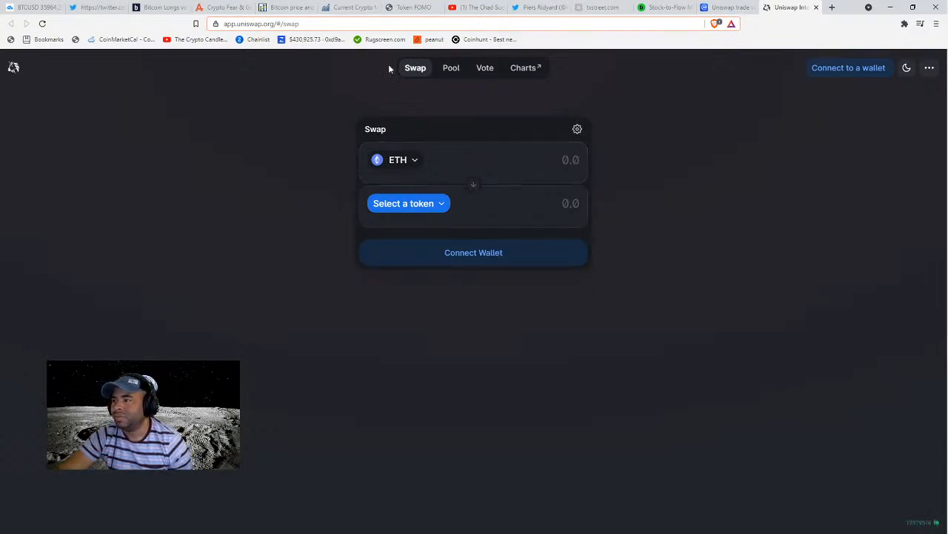
Open the wallet connection choices and review the offered wallets, including WalletConnect, Coinbase Wallet, Fortmatic and Portis
{"action": "left_click", "coordinate": [499, 252]}
{"action": "left_click", "coordinate": [824, 78]}
{"action": "left_click", "coordinate": [486, 260]}
{"action": "left_click", "coordinate": [859, 67]}
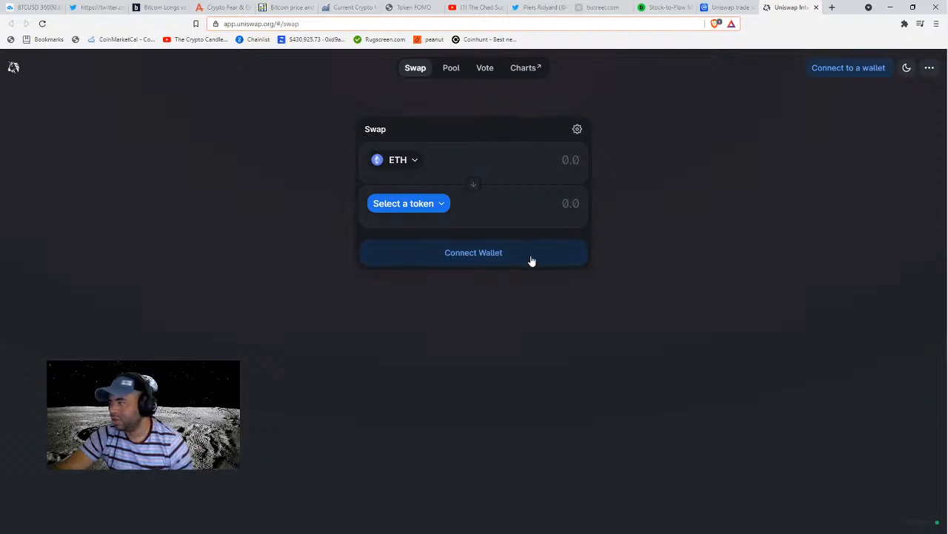
{"action": "left_click", "coordinate": [474, 253]}
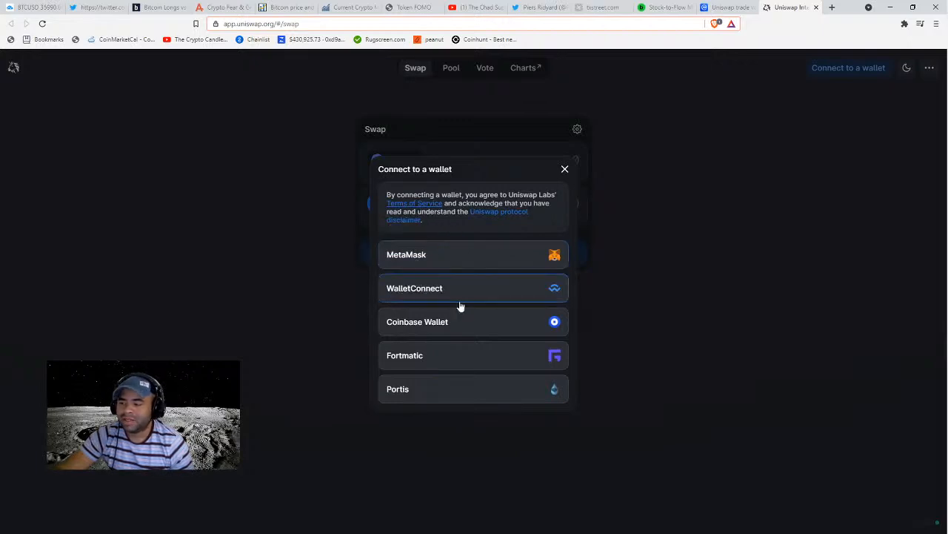
{"action": "left_click", "coordinate": [443, 324]}
{"action": "left_click", "coordinate": [435, 355]}
{"action": "left_click", "coordinate": [427, 402]}
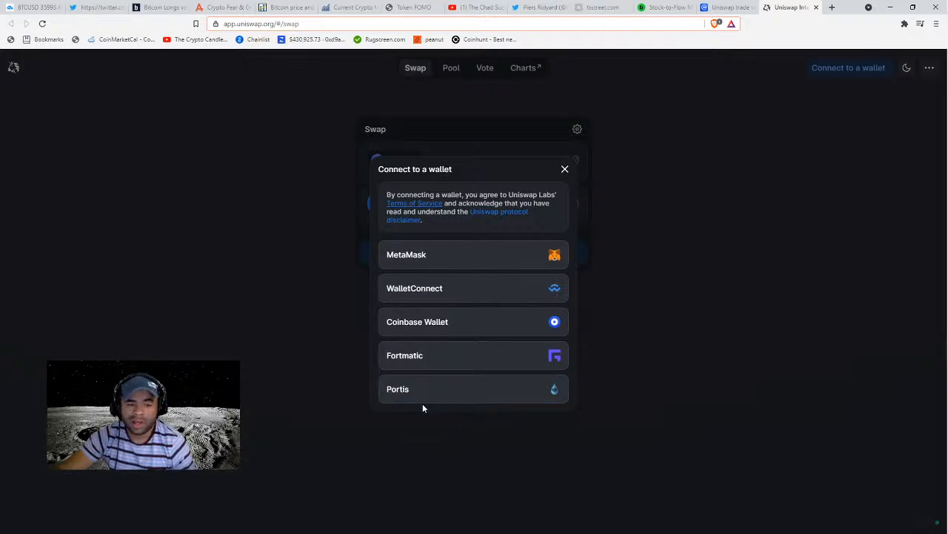
{"action": "left_click", "coordinate": [489, 298]}
{"action": "left_click", "coordinate": [489, 298]}
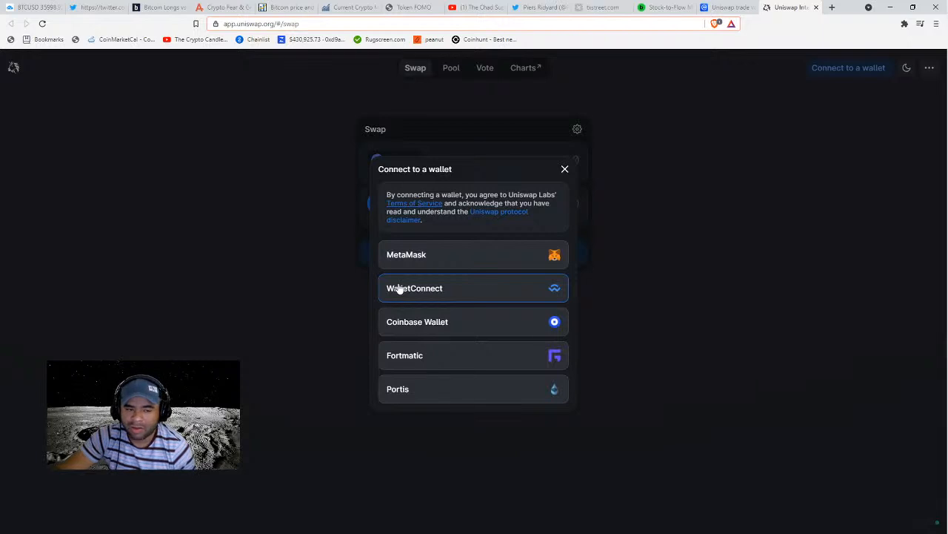
Choose MetaMask as the wallet and open the MetaMask extension's pending connection request
{"action": "left_click", "coordinate": [443, 251]}
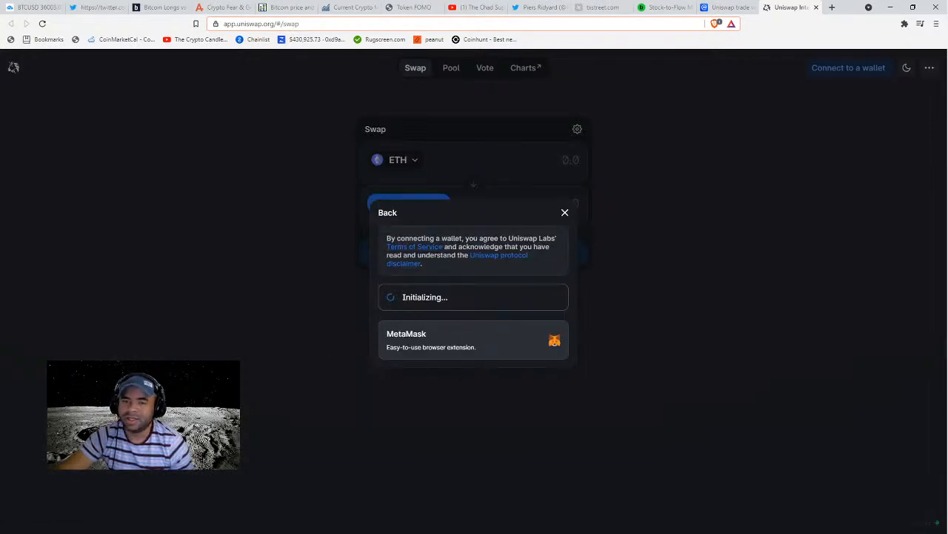
{"action": "left_click", "coordinate": [905, 24]}
{"action": "left_click", "coordinate": [818, 143]}
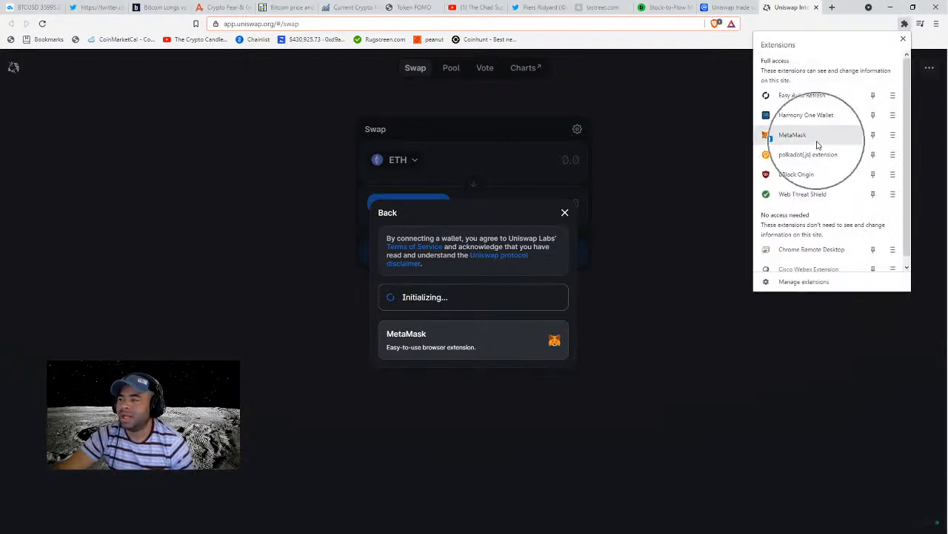
{"action": "left_click", "coordinate": [905, 23]}
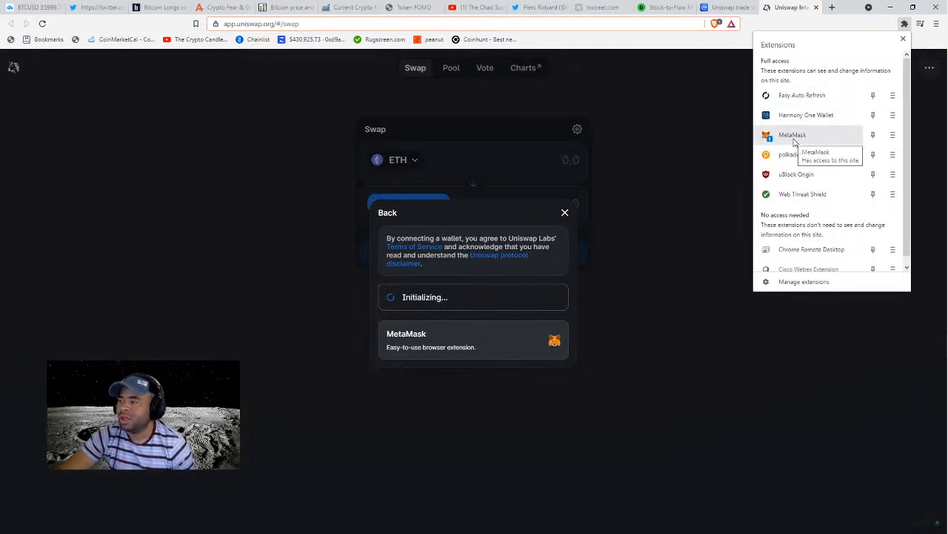
{"action": "left_click", "coordinate": [767, 140]}
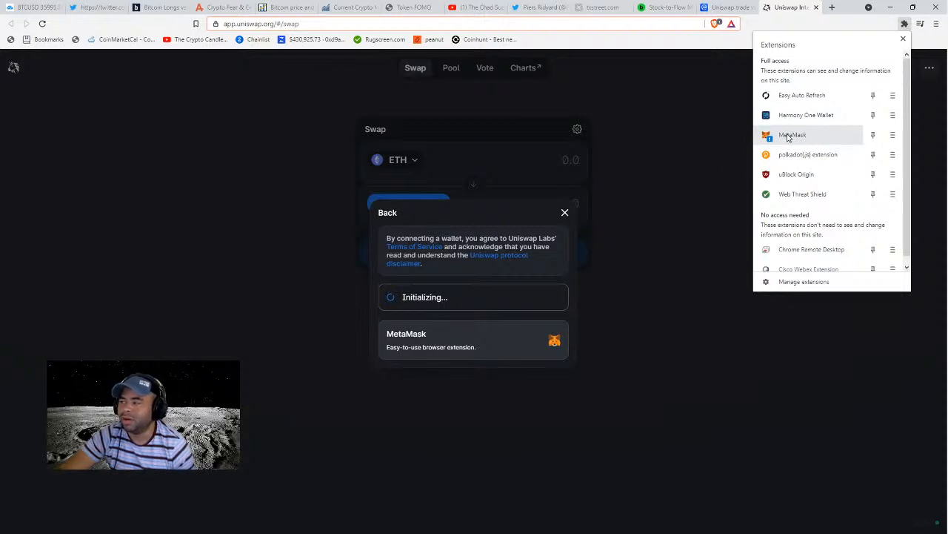
{"action": "left_click", "coordinate": [774, 136]}
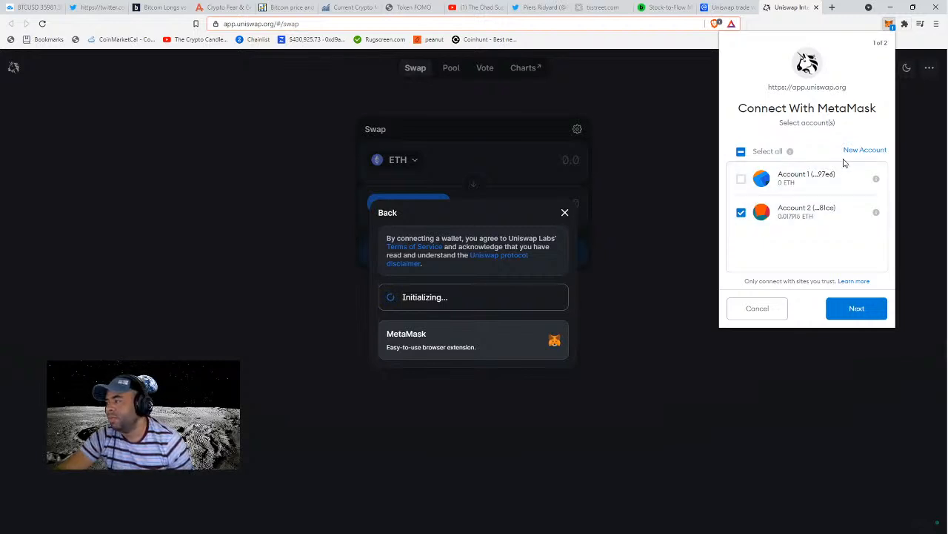
Keep only Account 2 selected in the MetaMask request and connect it to app.uniswap.org
{"action": "left_click", "coordinate": [754, 209]}
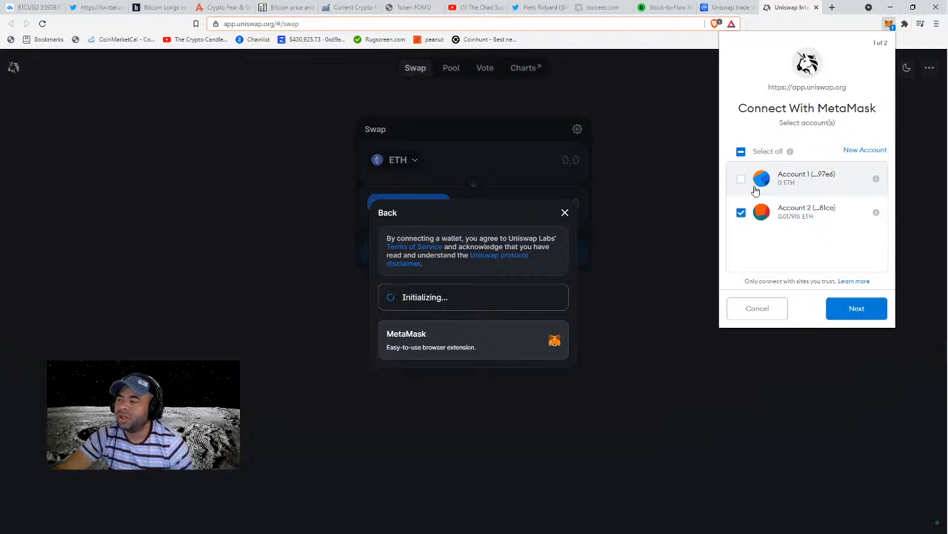
{"action": "left_click", "coordinate": [742, 180]}
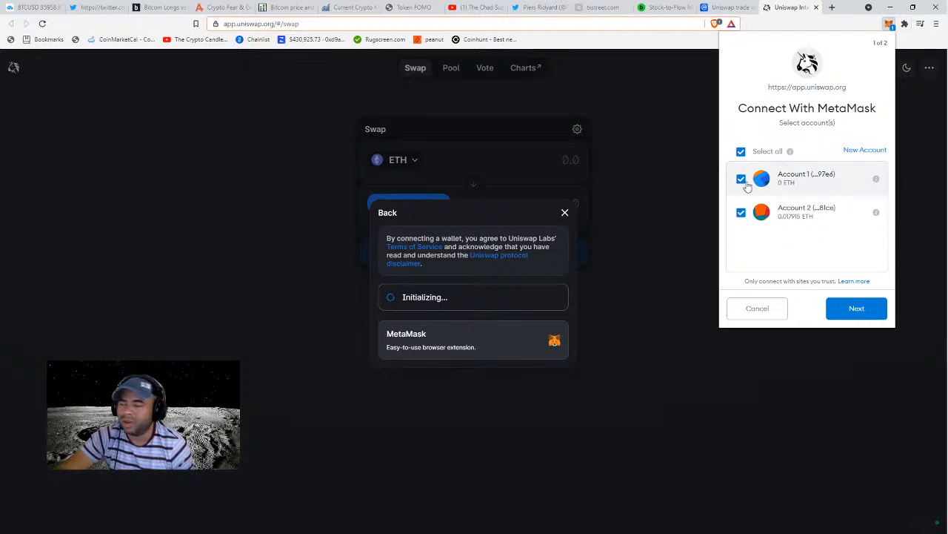
{"action": "left_click", "coordinate": [741, 179]}
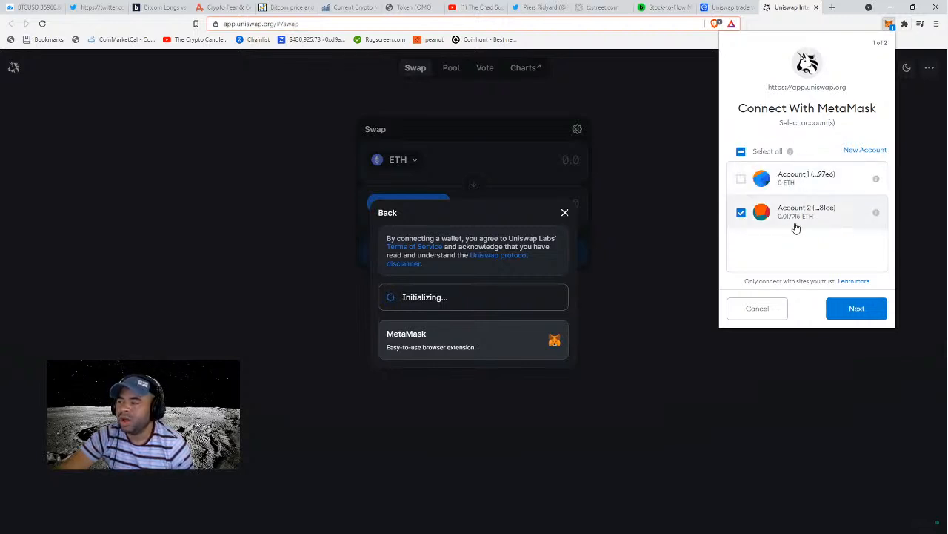
{"action": "left_click", "coordinate": [822, 216]}
{"action": "left_click", "coordinate": [822, 217]}
{"action": "left_click", "coordinate": [808, 221]}
{"action": "left_click", "coordinate": [808, 220]}
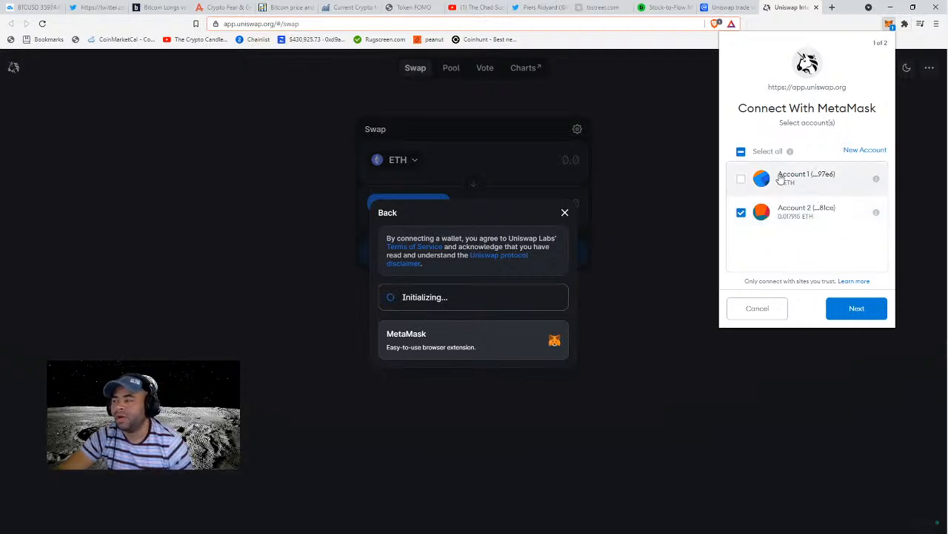
{"action": "left_click", "coordinate": [835, 306]}
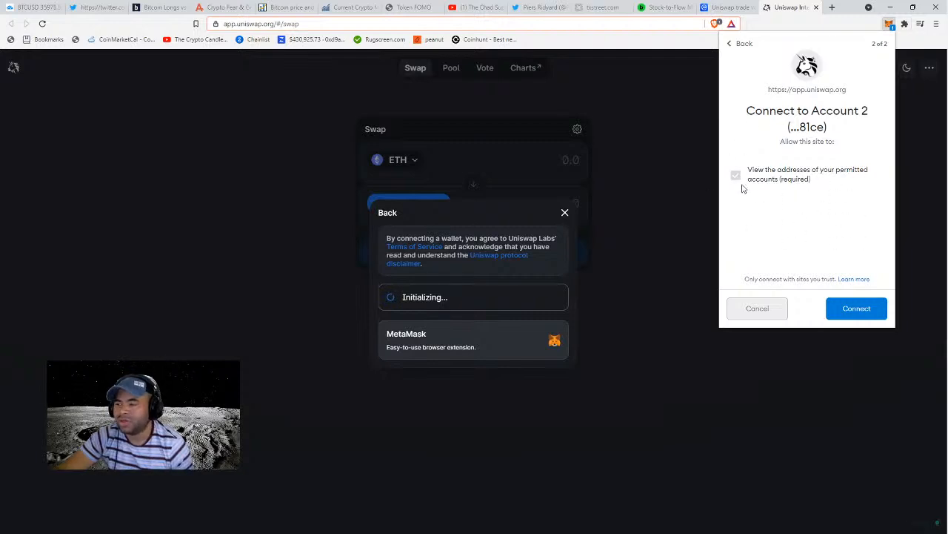
{"action": "left_click", "coordinate": [837, 308]}
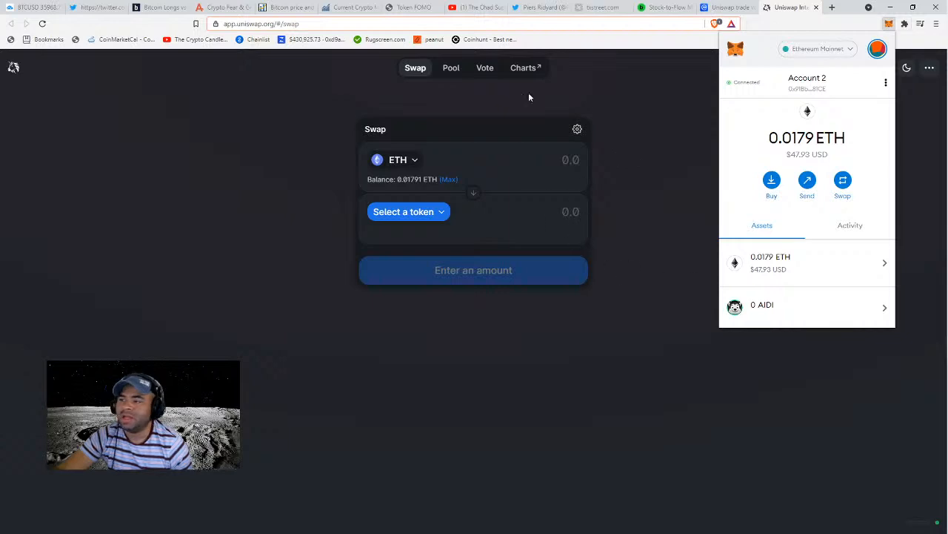
{"action": "left_click", "coordinate": [657, 280]}
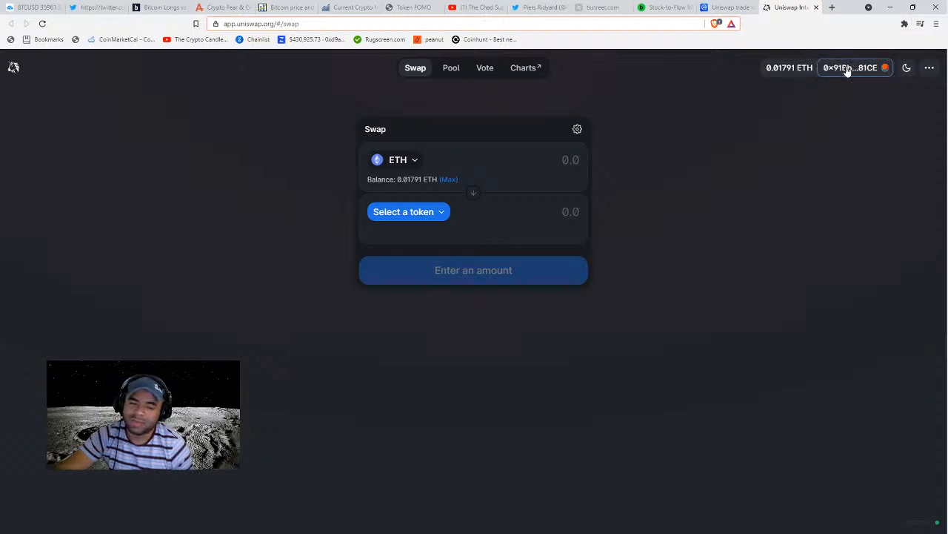
Check the connected account's address and ETH balance in MetaMask against those on the Uniswap page
{"action": "key", "text": "ctrl"}
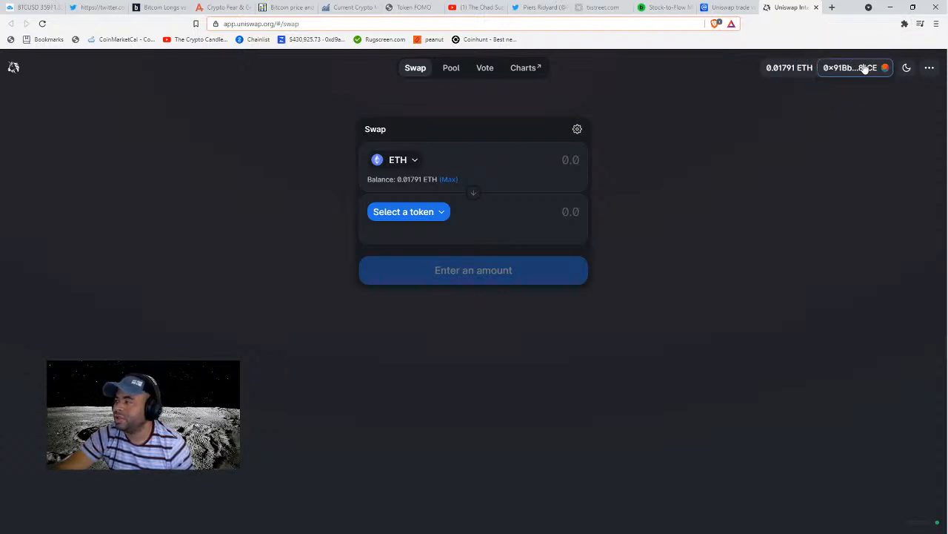
{"action": "left_click", "coordinate": [902, 28]}
{"action": "left_click", "coordinate": [868, 134]}
{"action": "left_click", "coordinate": [888, 23]}
{"action": "key", "text": "ctrl"}
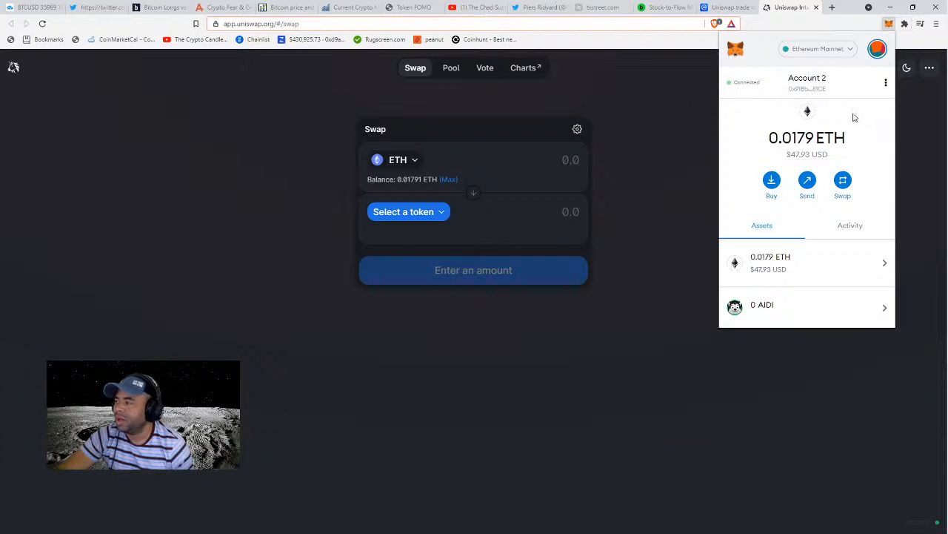
{"action": "left_click", "coordinate": [709, 139]}
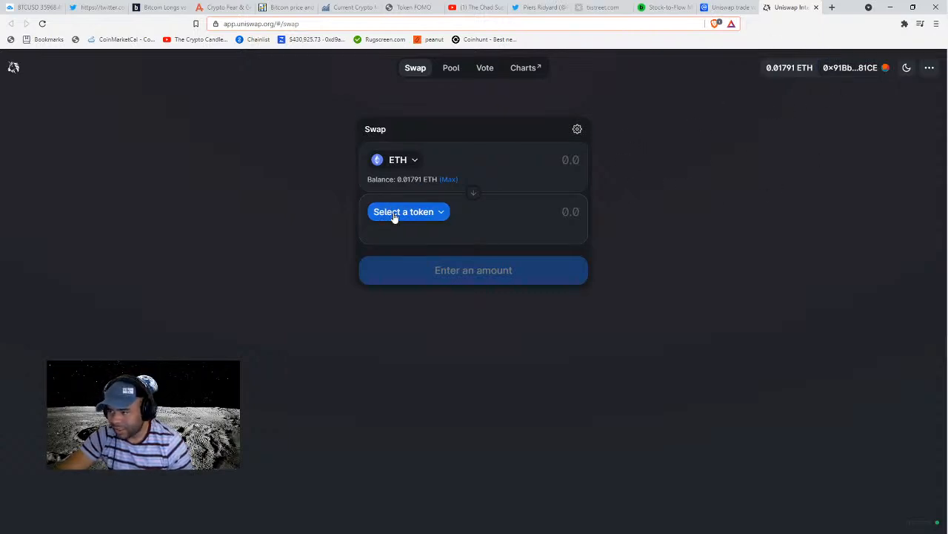
Set up a swap of the maximum MYOBU balance into ETH
{"action": "left_click", "coordinate": [471, 196]}
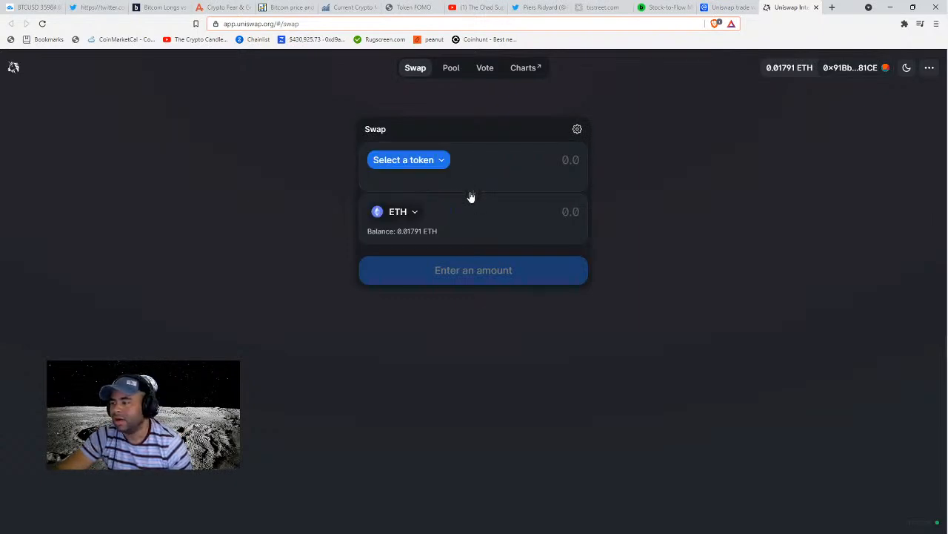
{"action": "left_click", "coordinate": [435, 162]}
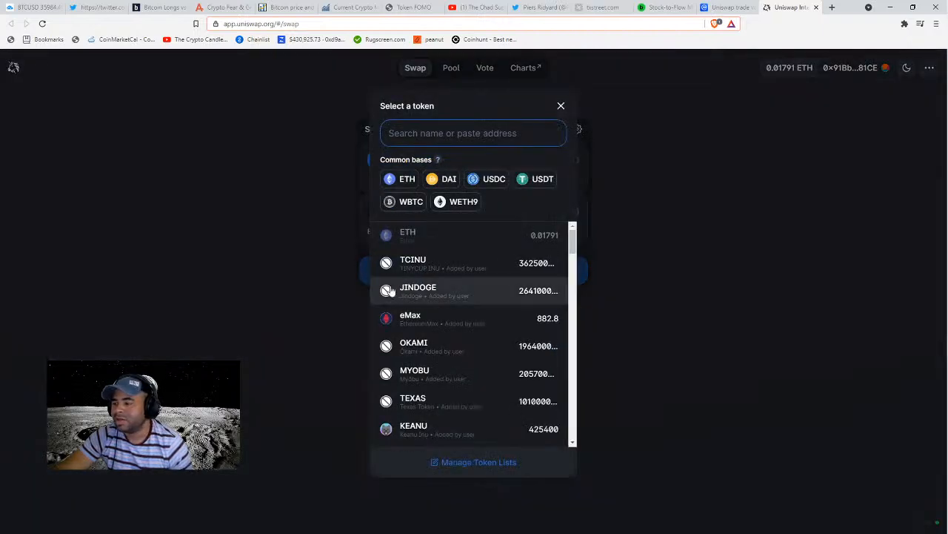
{"action": "left_click", "coordinate": [438, 368]}
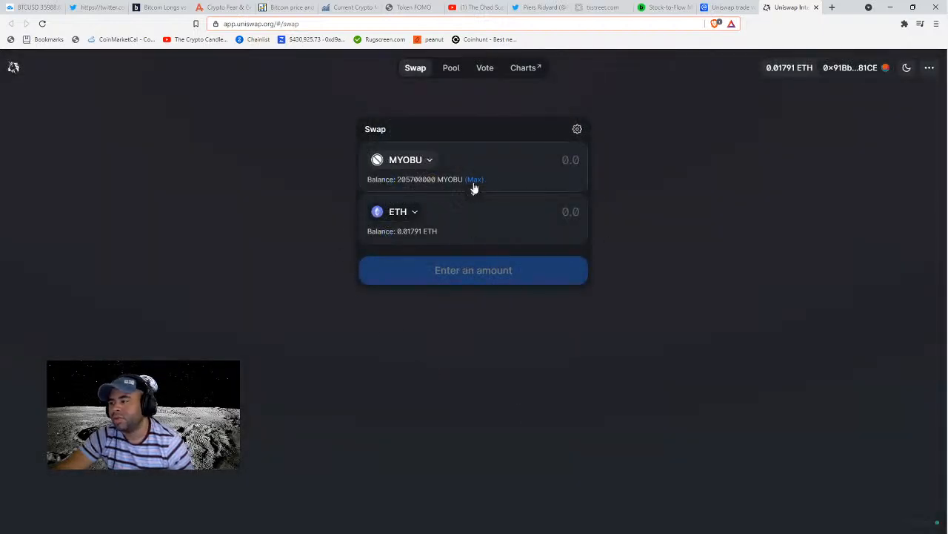
{"action": "left_click", "coordinate": [474, 180]}
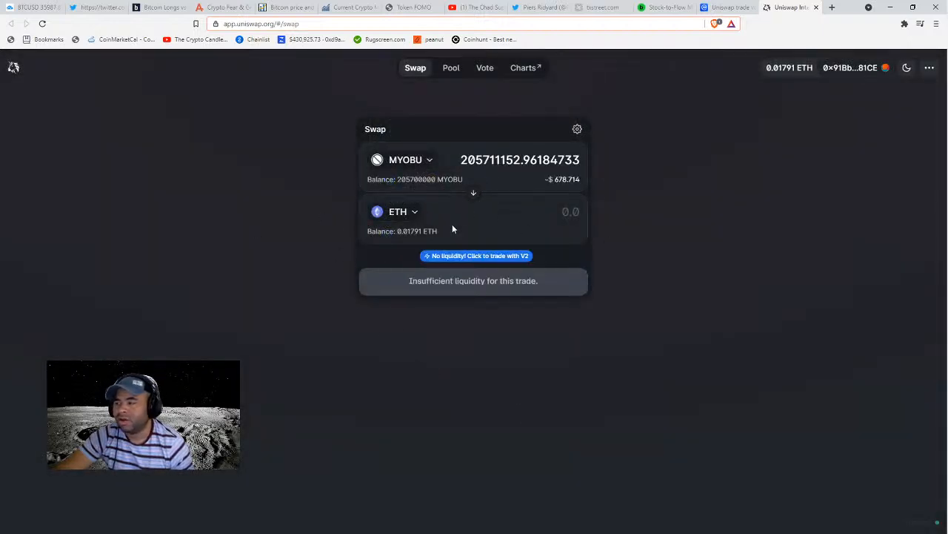
Route the MYOBU-to-ETH trade through V2, comparing it once with the V3 version
{"action": "left_click", "coordinate": [456, 257]}
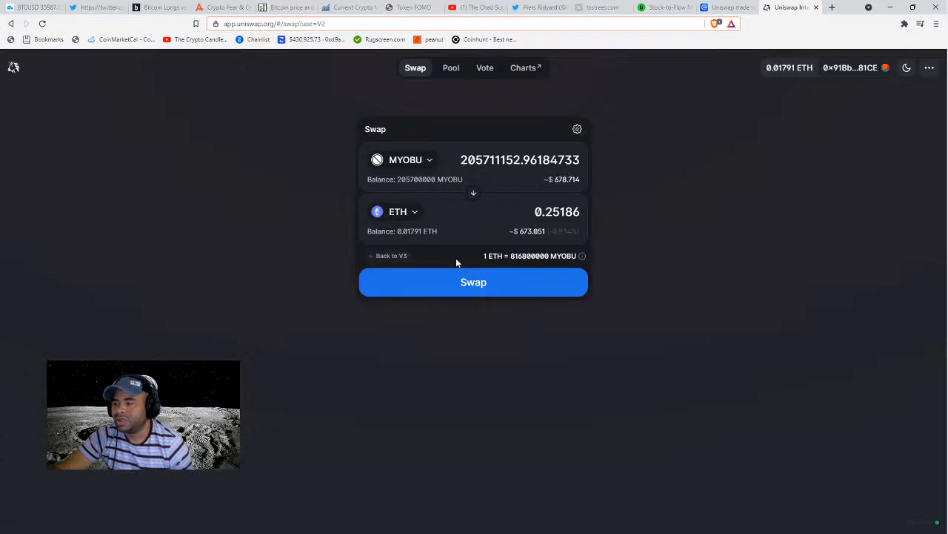
{"action": "left_click", "coordinate": [393, 258]}
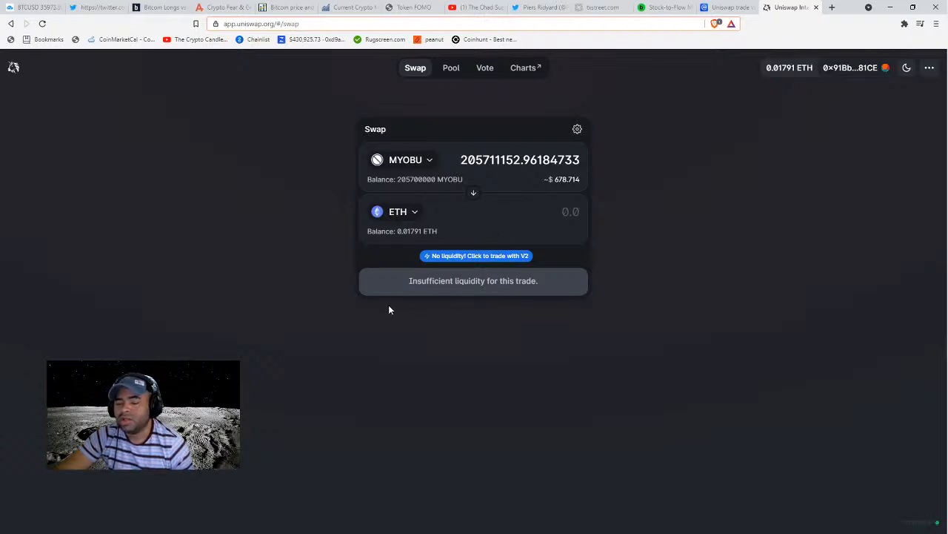
{"action": "left_click", "coordinate": [425, 261]}
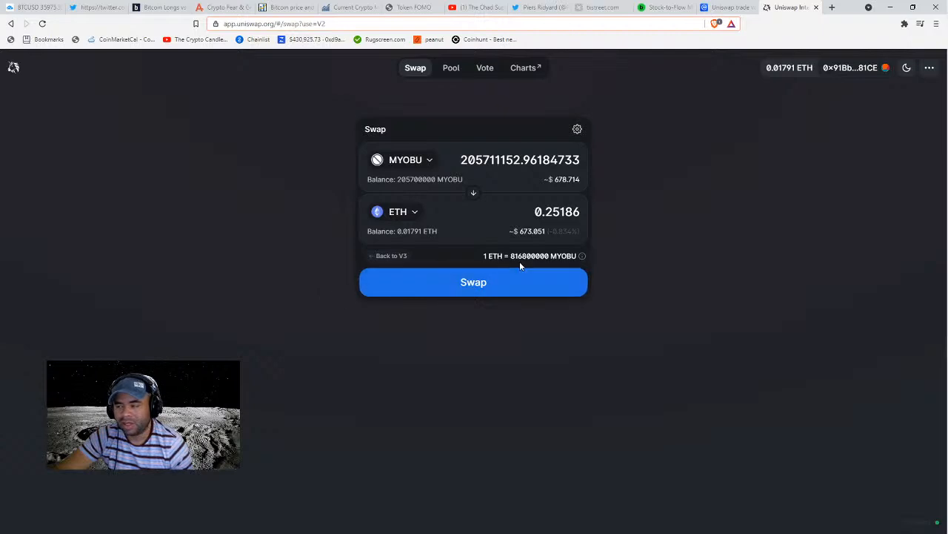
{"action": "key", "text": "ctrl"}
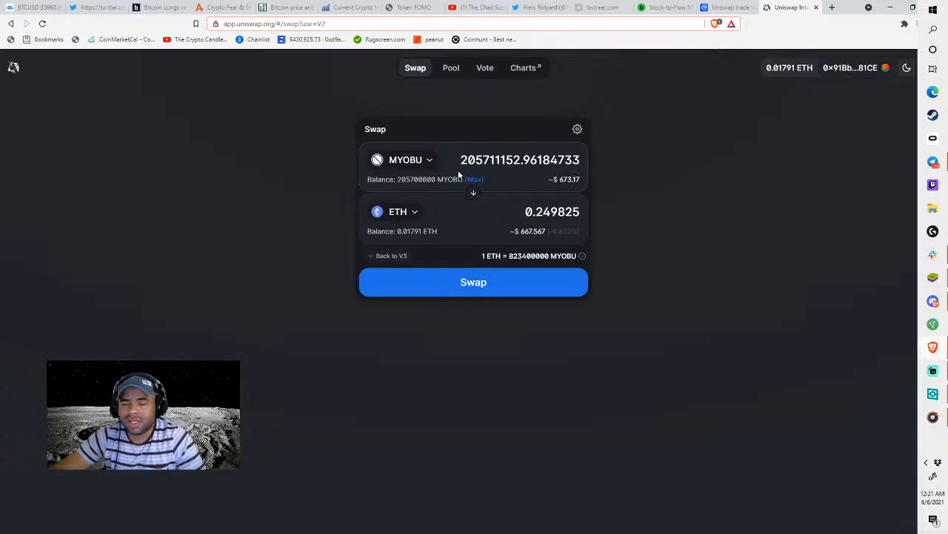
Highlight the MYOBU amount in the swap form and examine it alongside the maximum-balance option
{"action": "left_click_drag", "start_coordinate": [461, 159], "coordinate": [580, 160]}
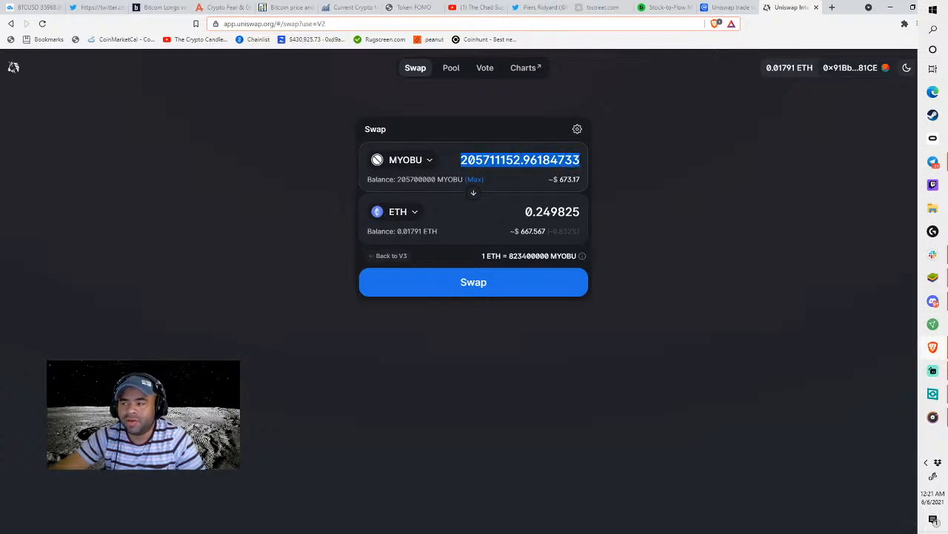
{"action": "left_click", "coordinate": [478, 179]}
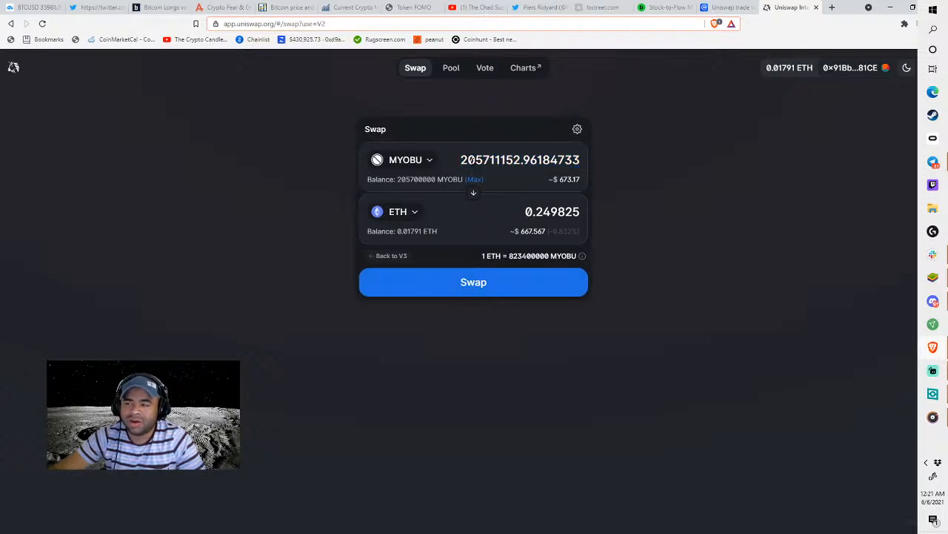
{"action": "left_click_drag", "start_coordinate": [475, 159], "coordinate": [582, 169]}
{"action": "left_click", "coordinate": [482, 160]}
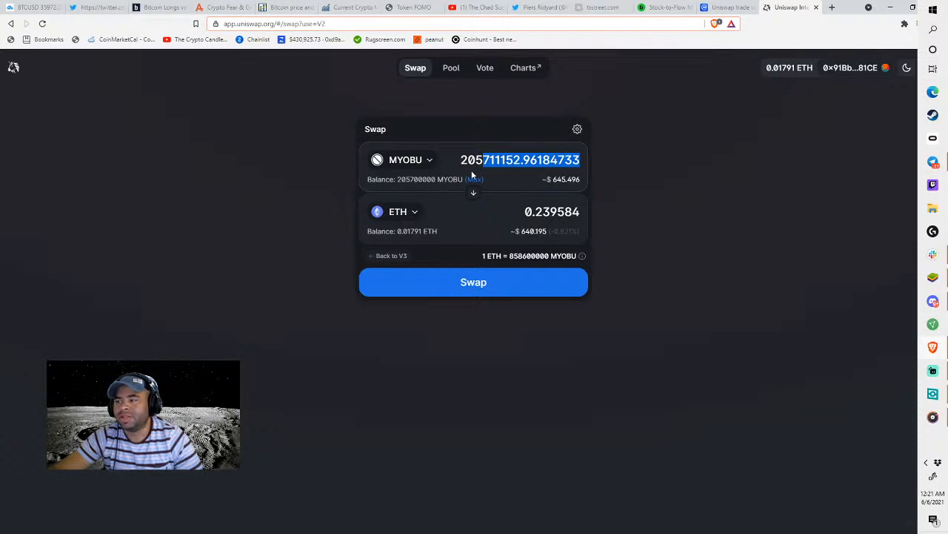
Try a MYOBU amount of 205000000 and an ETH amount of 0.23075 in the swap, and return to the maximum MYOBU balance
{"action": "type", "text": "0"}
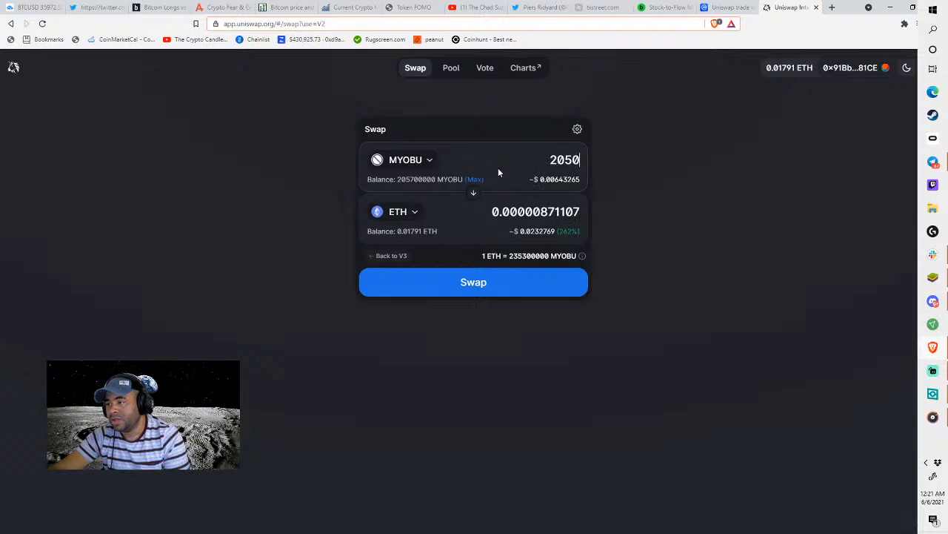
{"action": "type", "text": "00000"}
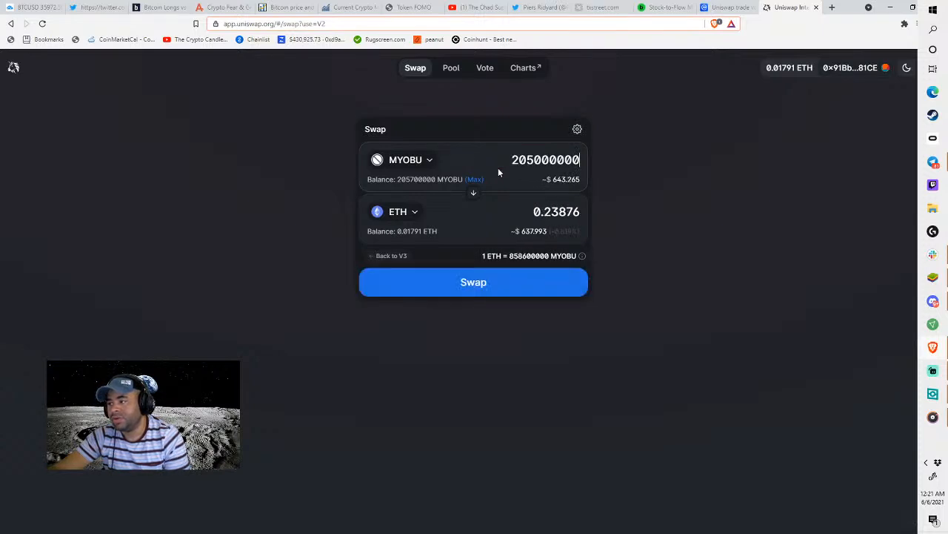
{"action": "left_click_drag", "start_coordinate": [510, 160], "coordinate": [590, 168]}
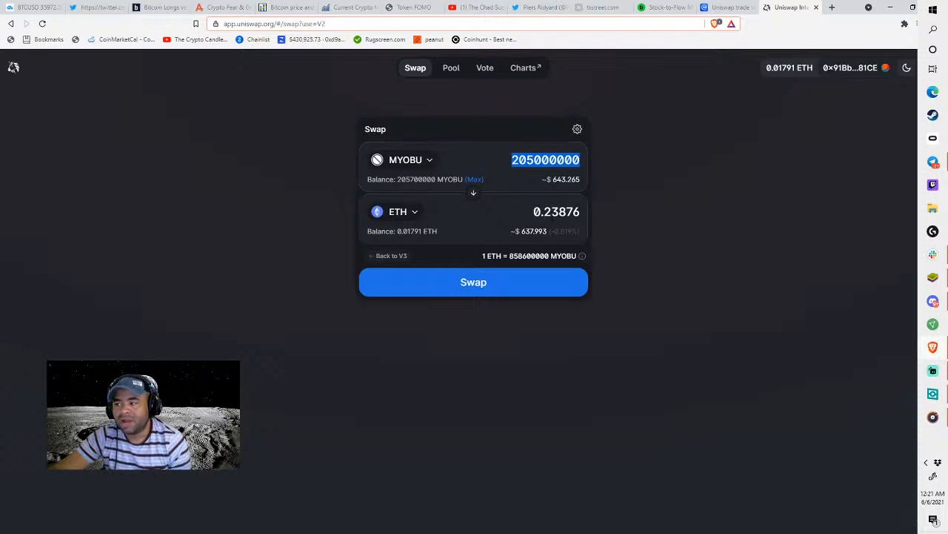
{"action": "left_click_drag", "start_coordinate": [558, 212], "coordinate": [581, 212]}
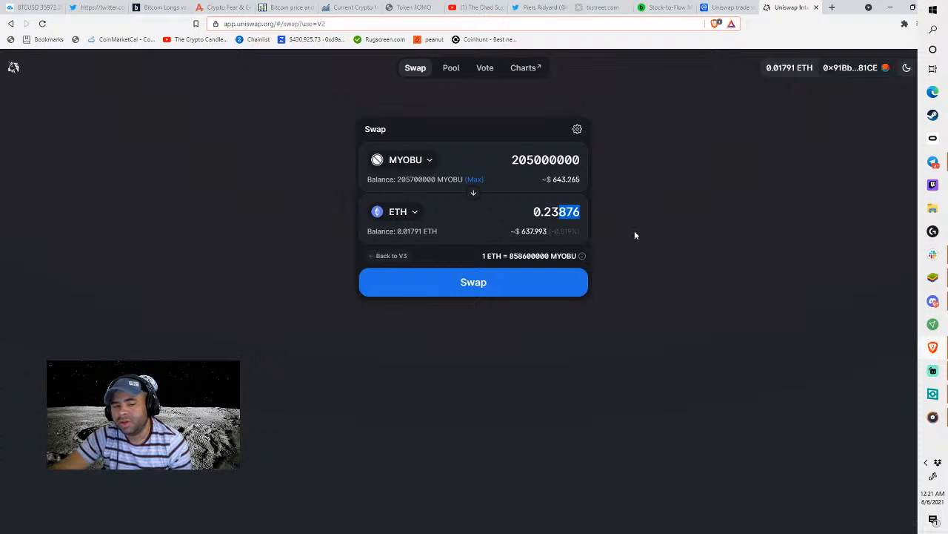
{"action": "type", "text": "075"}
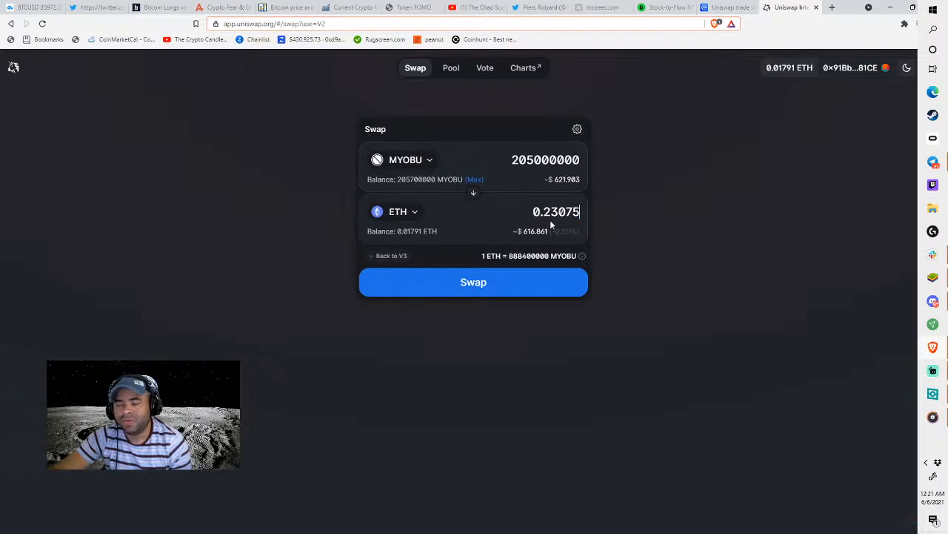
{"action": "left_click", "coordinate": [474, 179]}
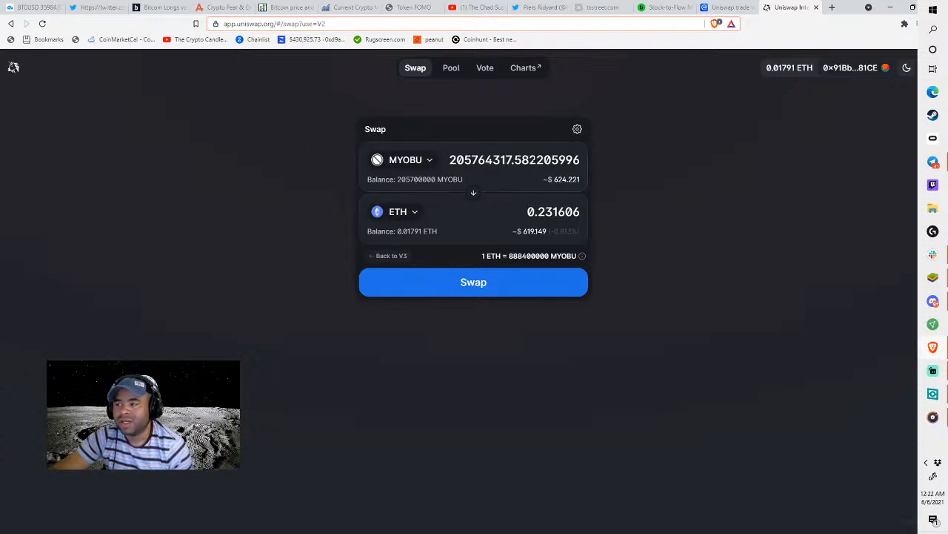
Set the swap's slippage tolerance to 2%, trying 3% first, and check the setting in the transaction settings
{"action": "left_click", "coordinate": [577, 129]}
{"action": "left_click_drag", "start_coordinate": [539, 183], "coordinate": [607, 182]}
{"action": "type", "text": "3"}
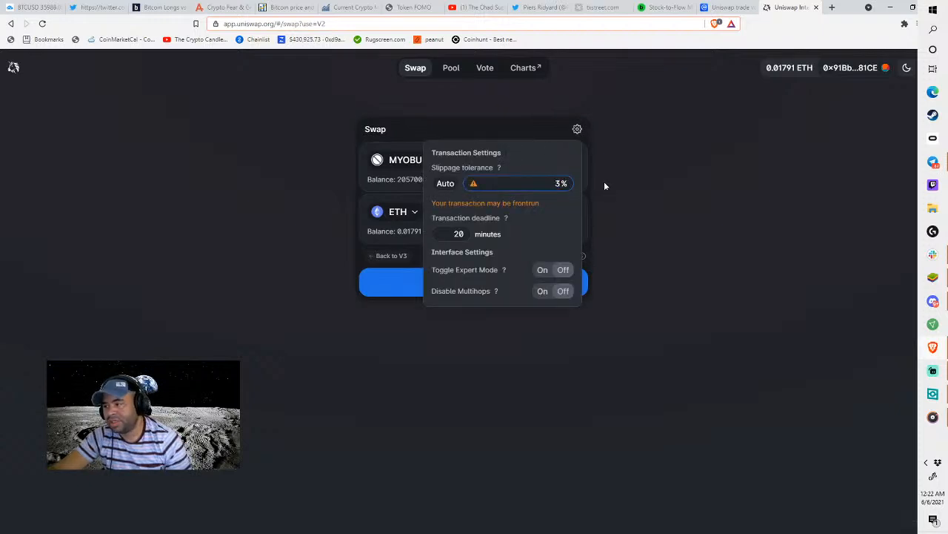
{"action": "key", "text": "BackSpace"}
{"action": "left_click", "coordinate": [634, 220]}
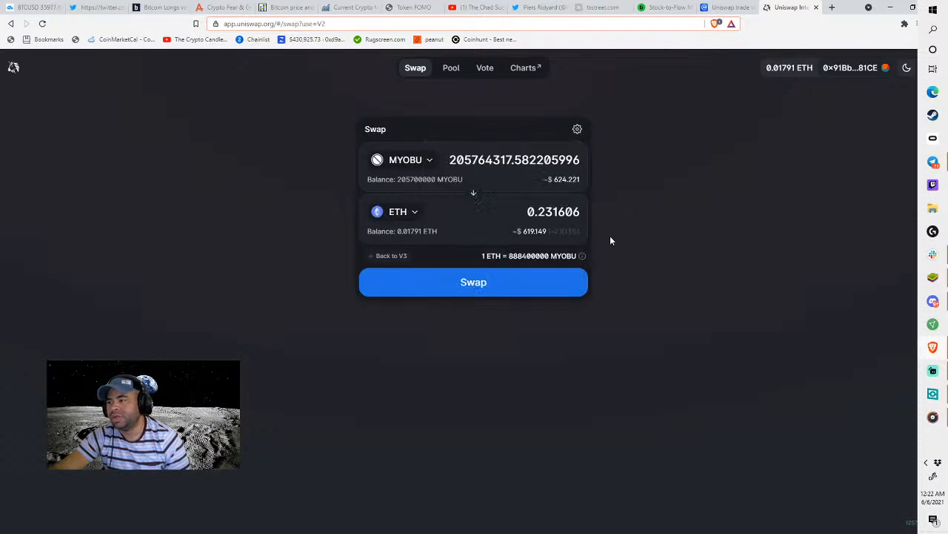
{"action": "left_click", "coordinate": [576, 129]}
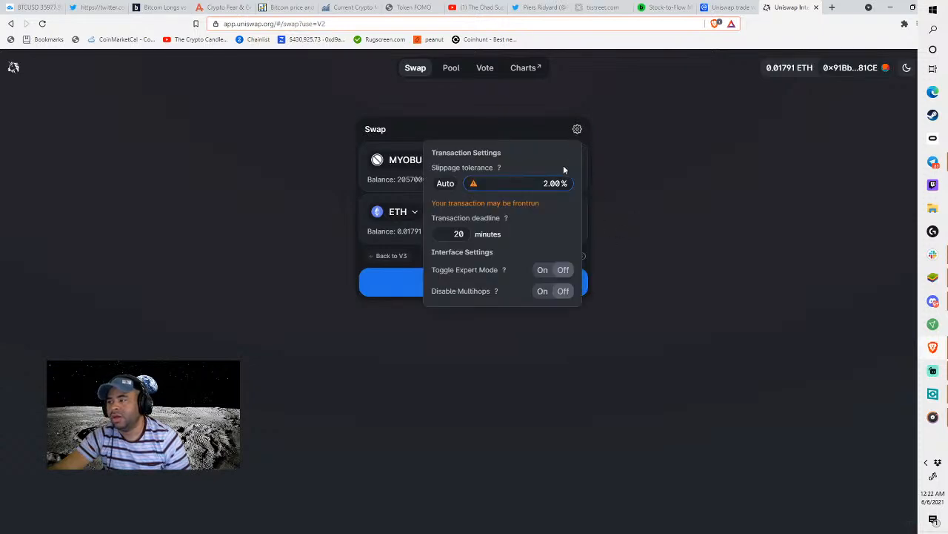
{"action": "left_click", "coordinate": [629, 215]}
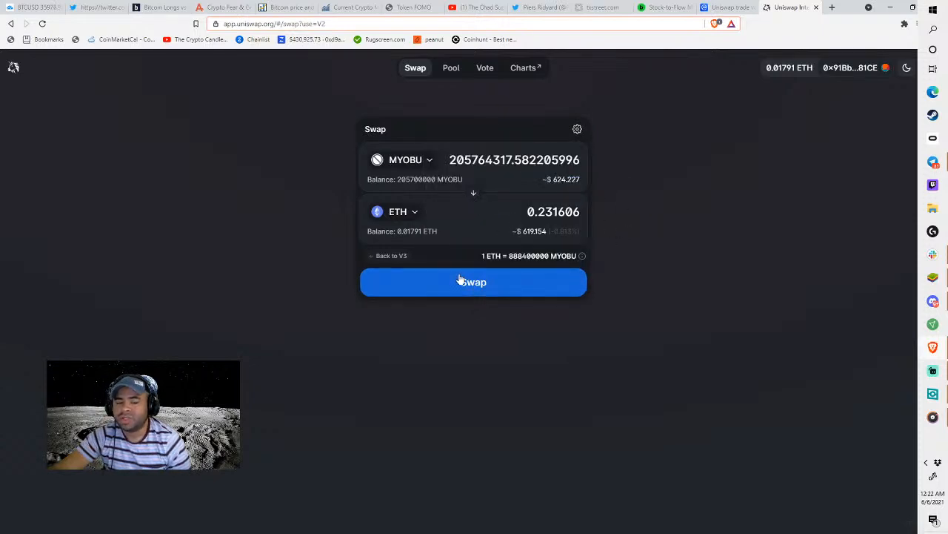
Try to confirm the MYOBU-to-ETH swap, and highlight the error's text about price movement and slippage before dismissing it
{"action": "left_click", "coordinate": [461, 278]}
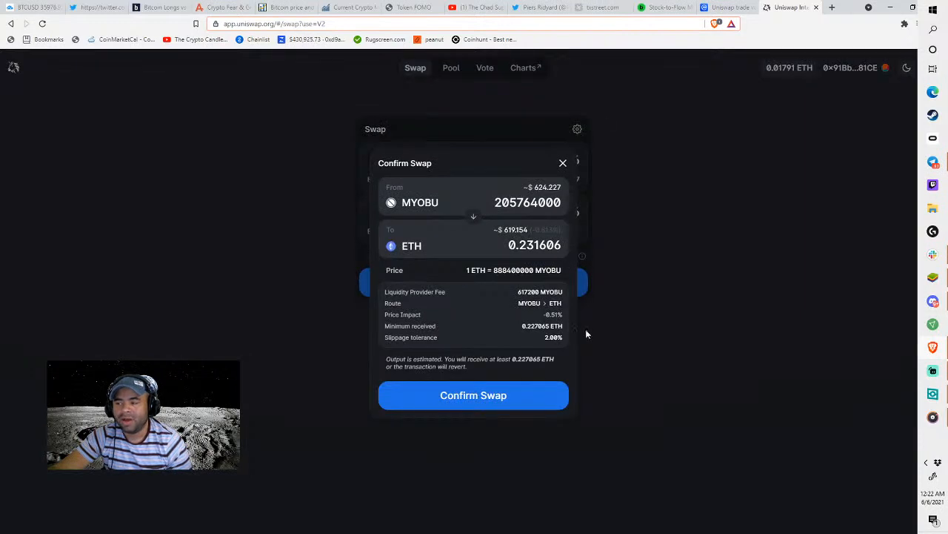
{"action": "left_click", "coordinate": [415, 402]}
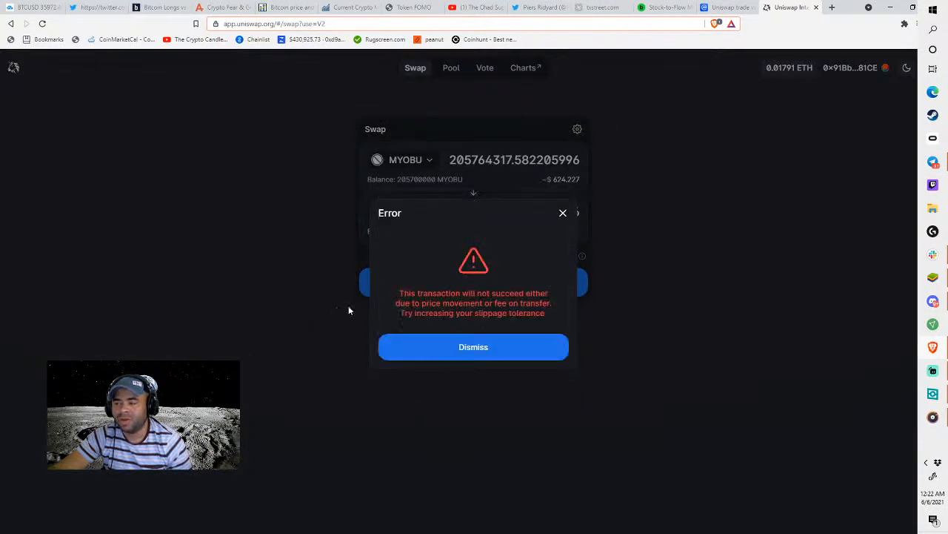
{"action": "left_click_drag", "start_coordinate": [398, 294], "coordinate": [559, 318]}
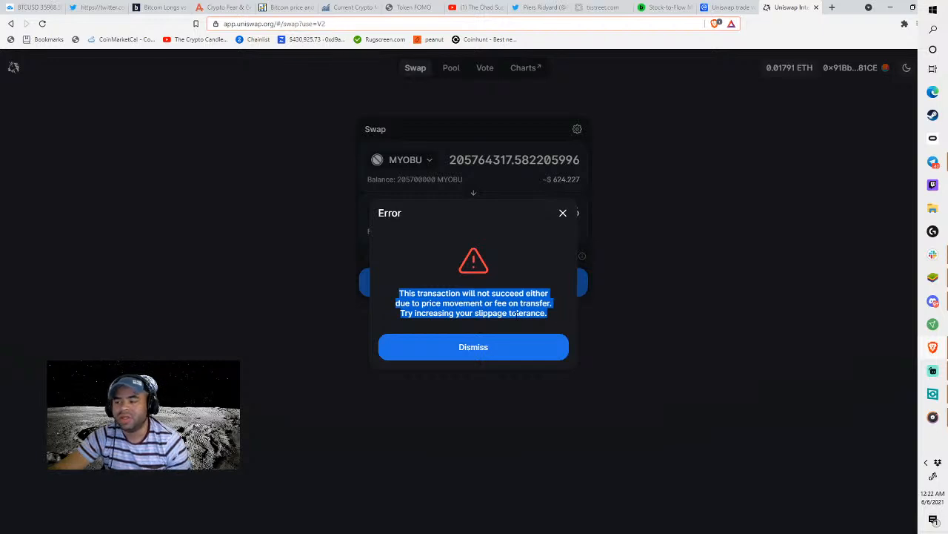
{"action": "left_click_drag", "start_coordinate": [398, 310], "coordinate": [547, 317]}
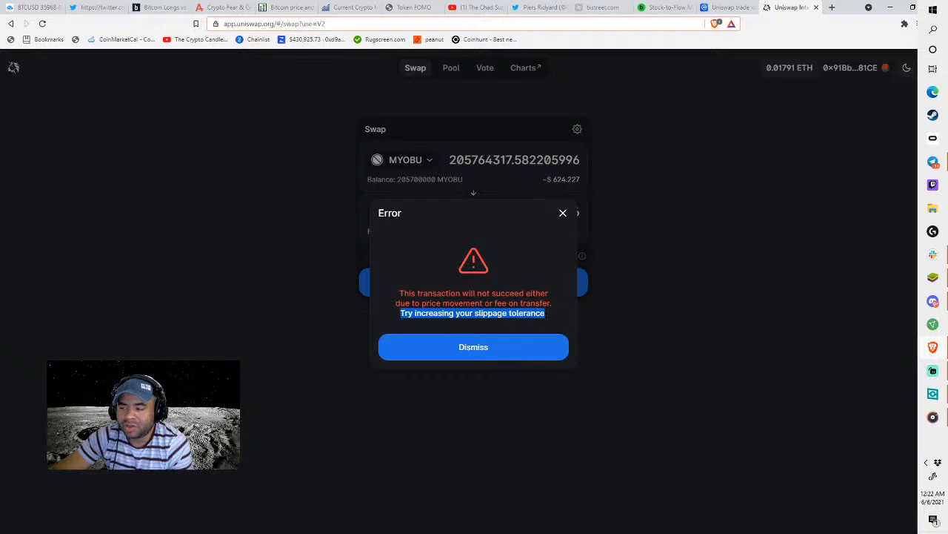
{"action": "left_click_drag", "start_coordinate": [422, 312], "coordinate": [558, 303]}
{"action": "left_click", "coordinate": [561, 299]}
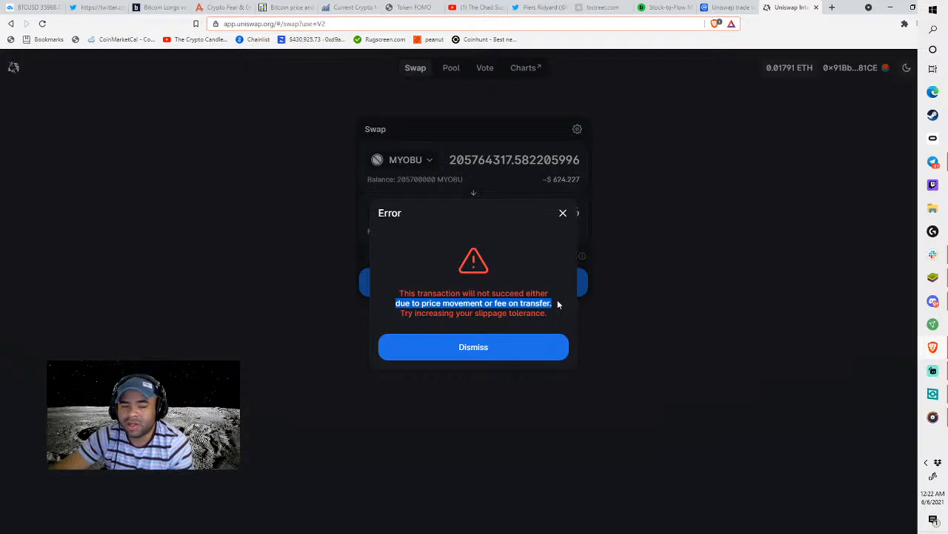
{"action": "left_click", "coordinate": [559, 304]}
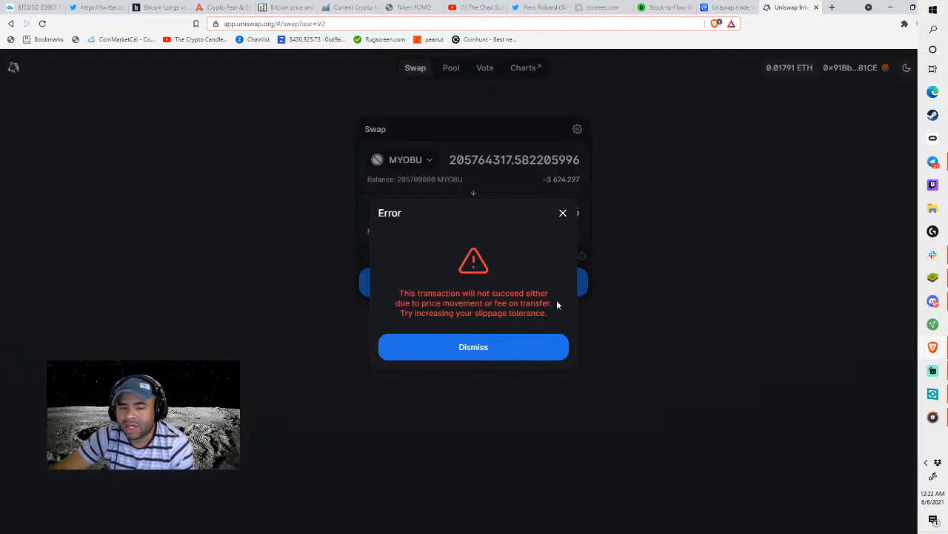
{"action": "left_click", "coordinate": [288, 182]}
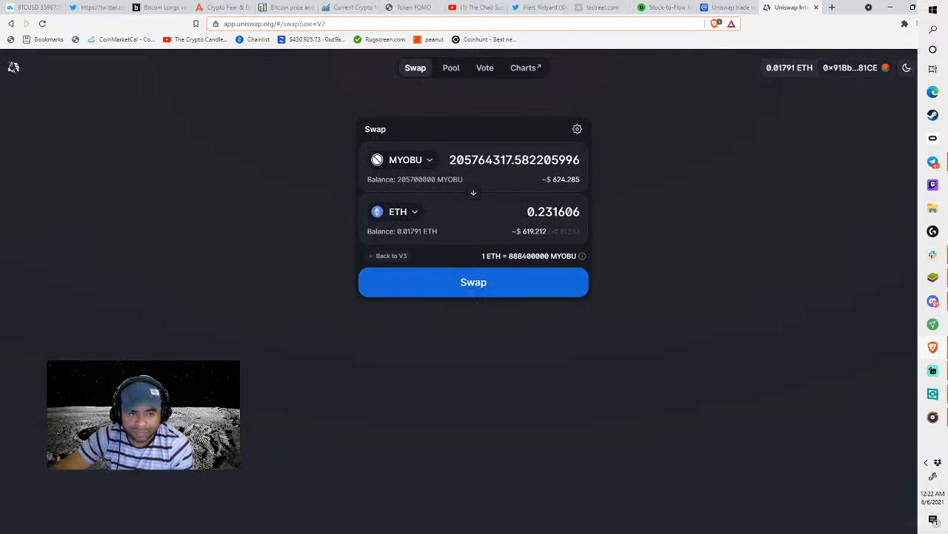
Open DEXTools separately and bring up the MYOBU pair from the hot pairs in the Uniswap Pair Explorer
{"action": "left_click", "coordinate": [832, 8]}
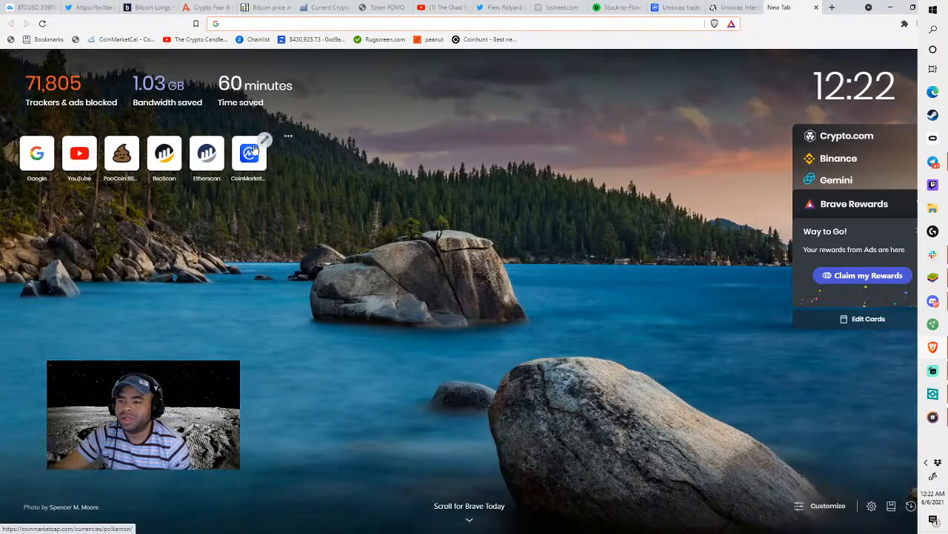
{"action": "type", "text": "dex"}
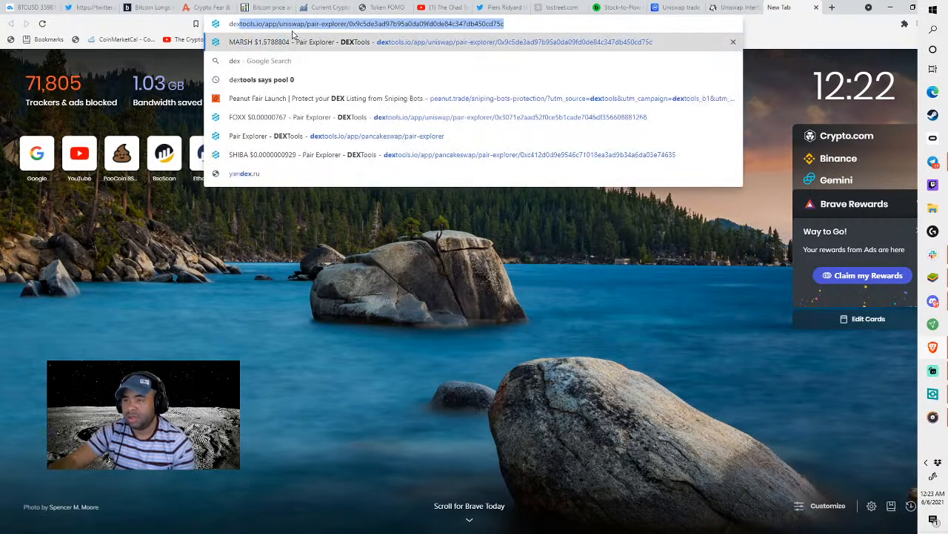
{"action": "key", "text": "Return"}
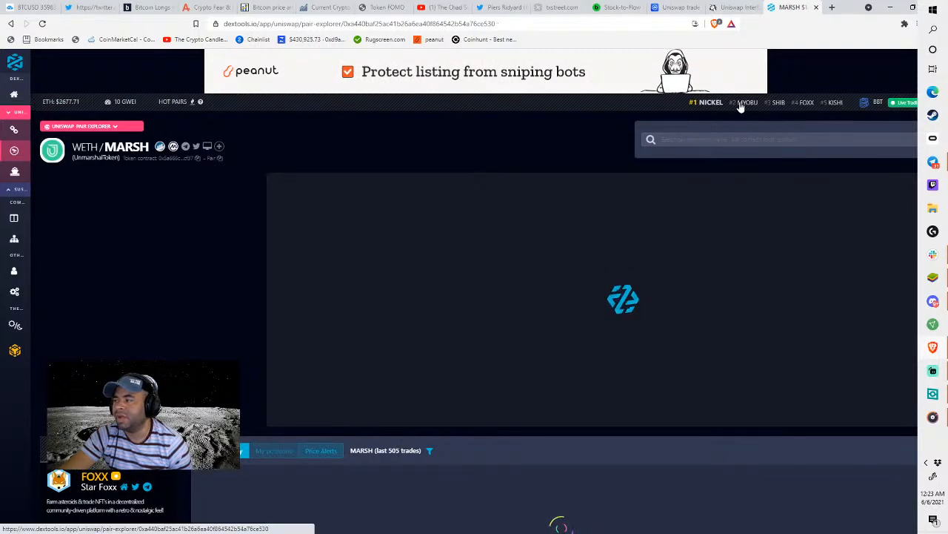
{"action": "left_click", "coordinate": [731, 103]}
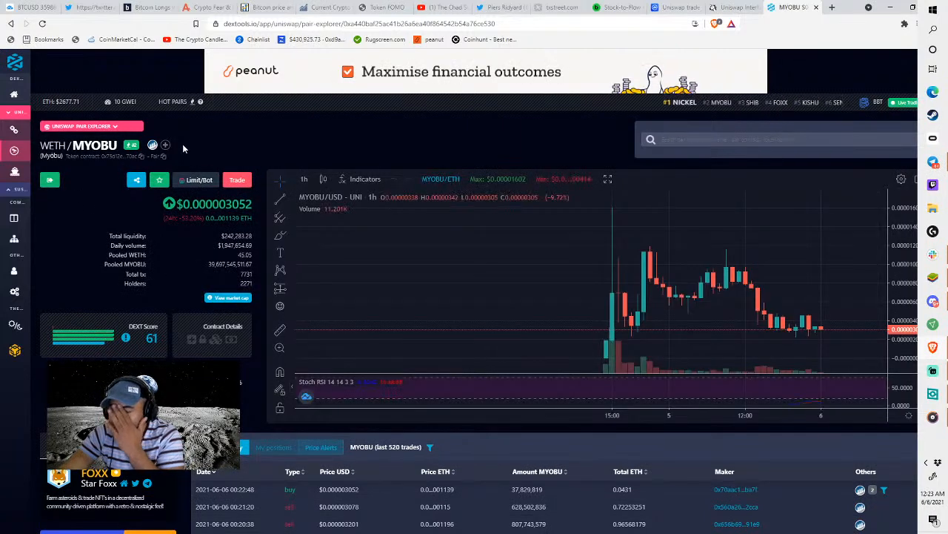
Go from the DEXTools pair to the MYOBU token on Etherscan and open its contract's source code
{"action": "left_click", "coordinate": [152, 144]}
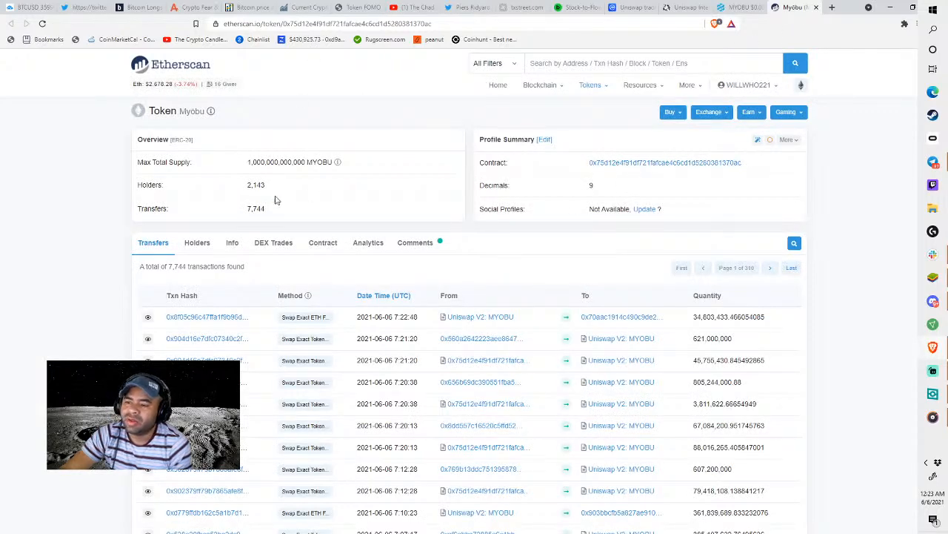
{"action": "left_click", "coordinate": [598, 163]}
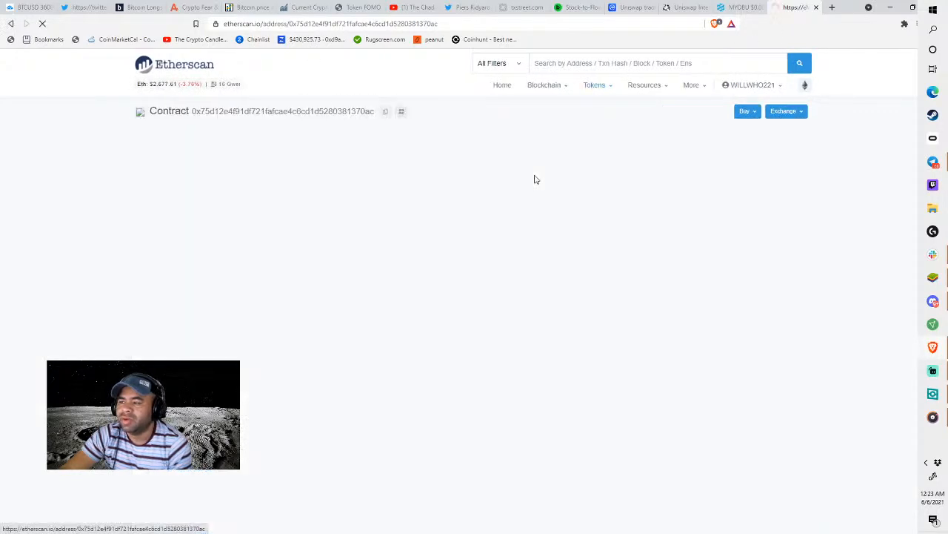
{"action": "left_click", "coordinate": [343, 245]}
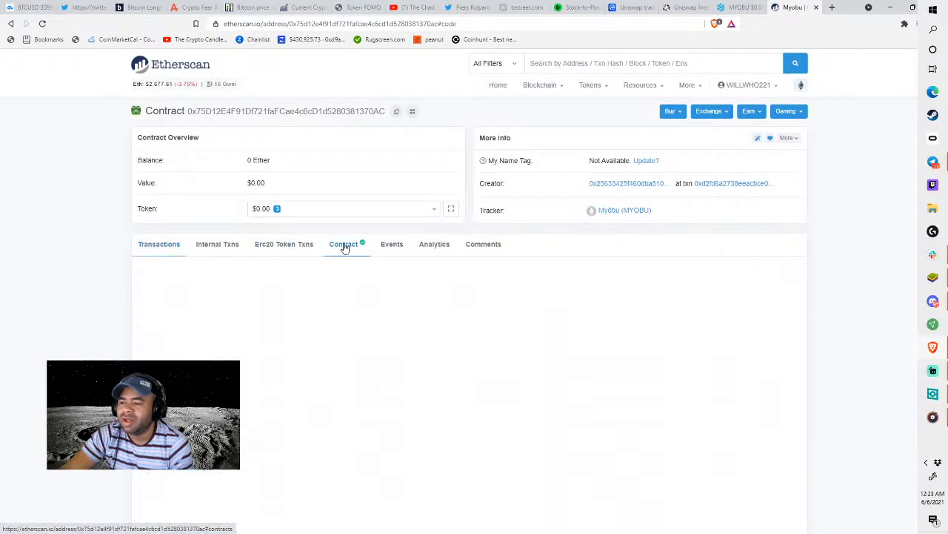
Examine the token information in the contract source, highlighting the liquidity-pool sell limit and the redistribution on the first sell
{"action": "scroll", "coordinate": [390, 298], "scroll_direction": "down", "scroll_amount": 3}
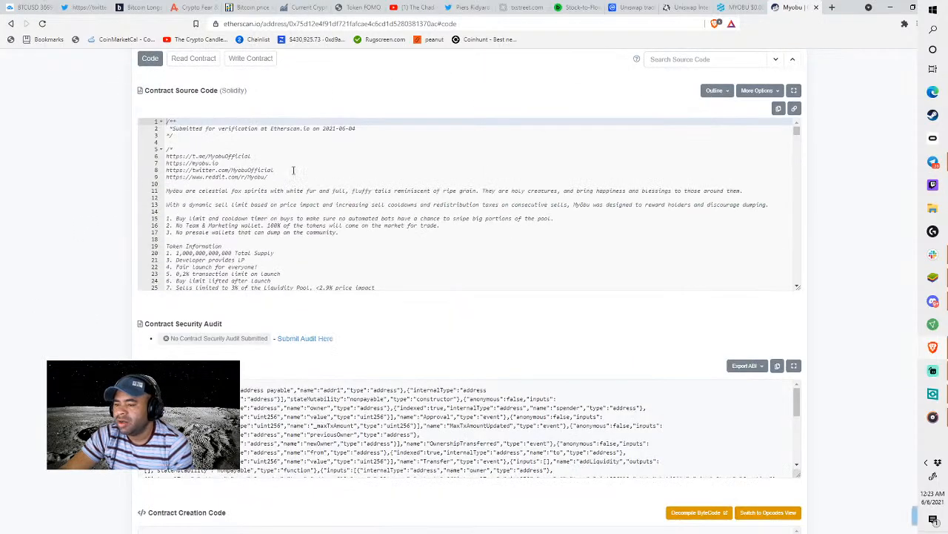
{"action": "scroll", "coordinate": [343, 177], "scroll_direction": "down", "scroll_amount": 1}
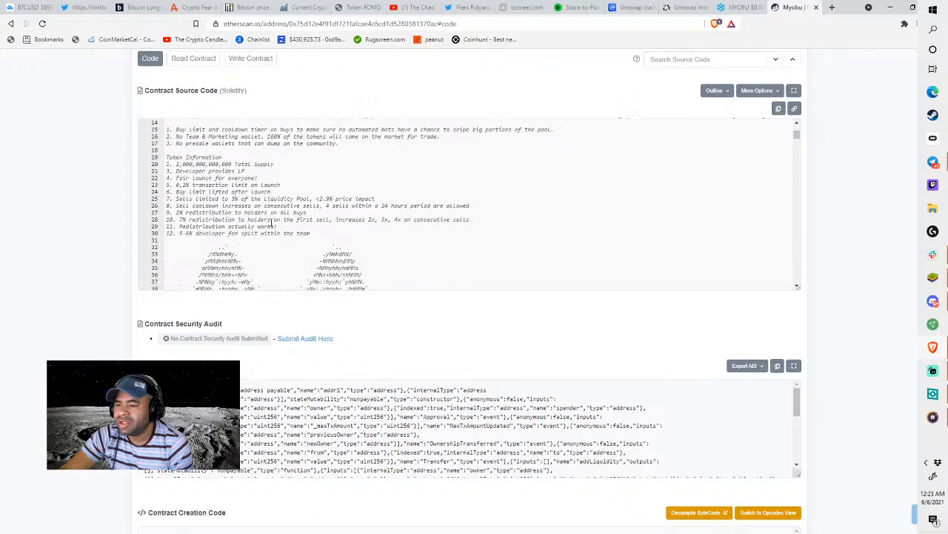
{"action": "left_click_drag", "start_coordinate": [178, 198], "coordinate": [380, 199]}
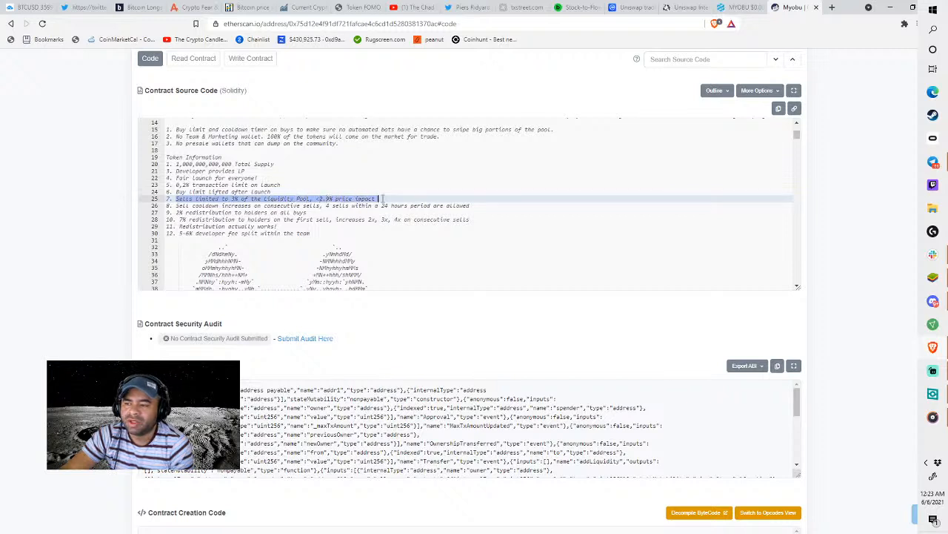
{"action": "left_click", "coordinate": [329, 199]}
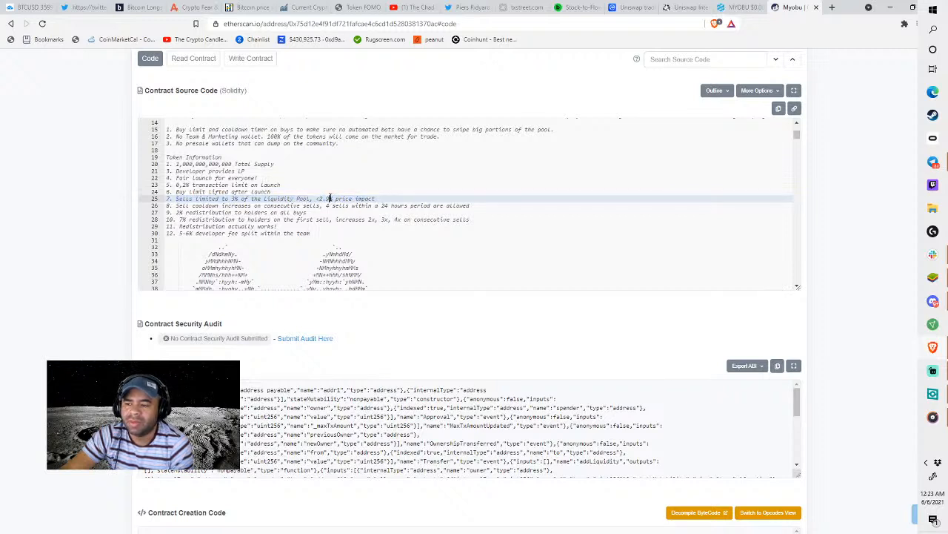
{"action": "left_click_drag", "start_coordinate": [178, 219], "coordinate": [480, 221]}
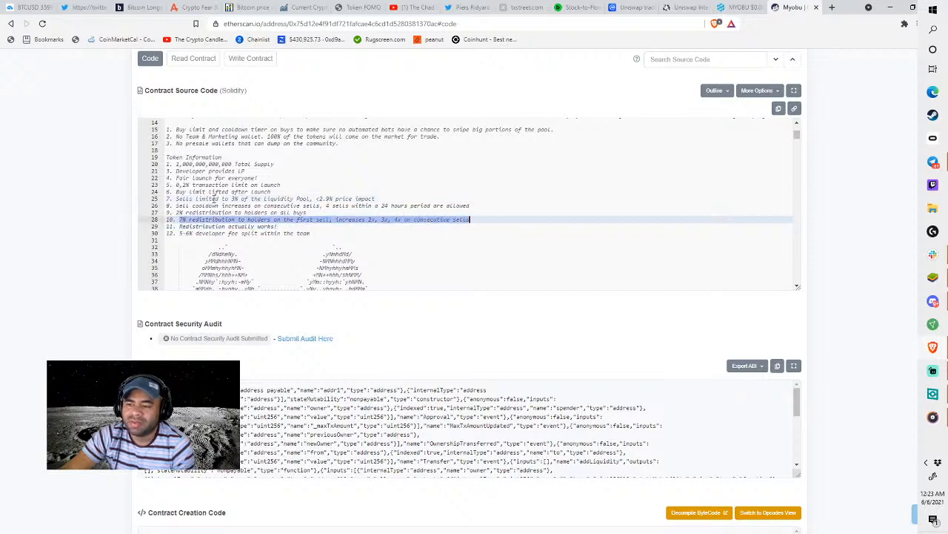
{"action": "left_click", "coordinate": [197, 200]}
{"action": "left_click", "coordinate": [179, 226]}
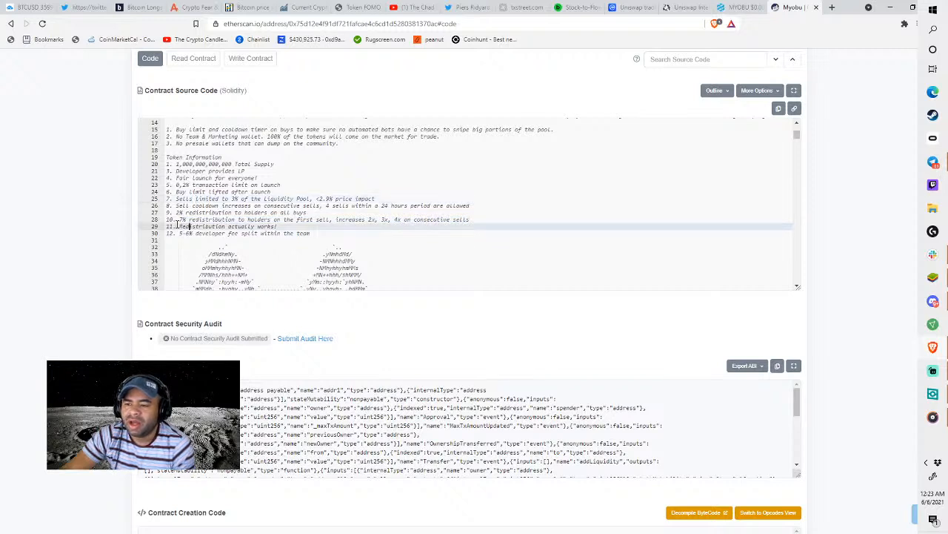
{"action": "left_click_drag", "start_coordinate": [179, 219], "coordinate": [189, 220]}
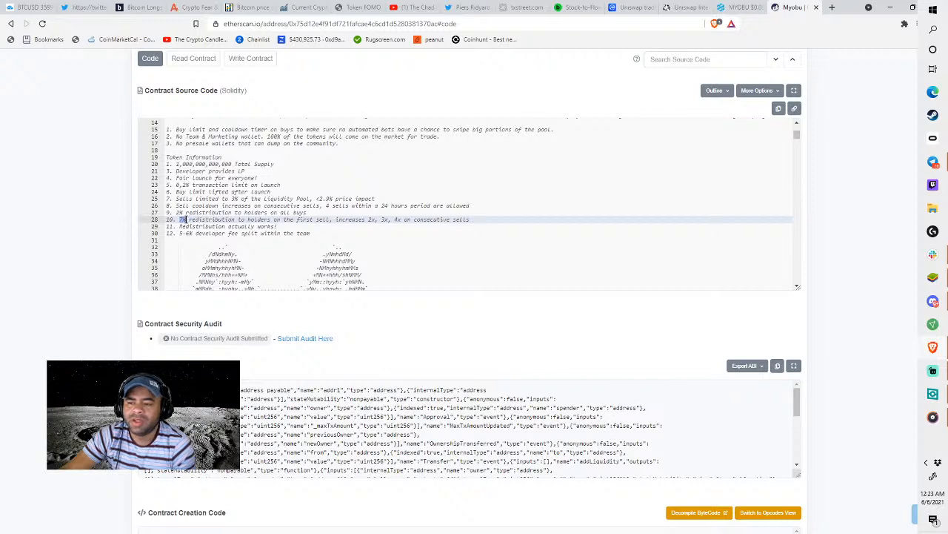
Highlight the developer fee line in the contract's token information
{"action": "left_click", "coordinate": [195, 233]}
{"action": "key", "text": "Left"}
{"action": "key", "text": "Left"}
{"action": "key", "text": "Left"}
{"action": "key", "text": "Left"}
{"action": "key", "text": "Left"}
{"action": "key", "text": "Left"}
{"action": "key", "text": "Left"}
{"action": "key", "text": "Left"}
{"action": "key", "text": "Left"}
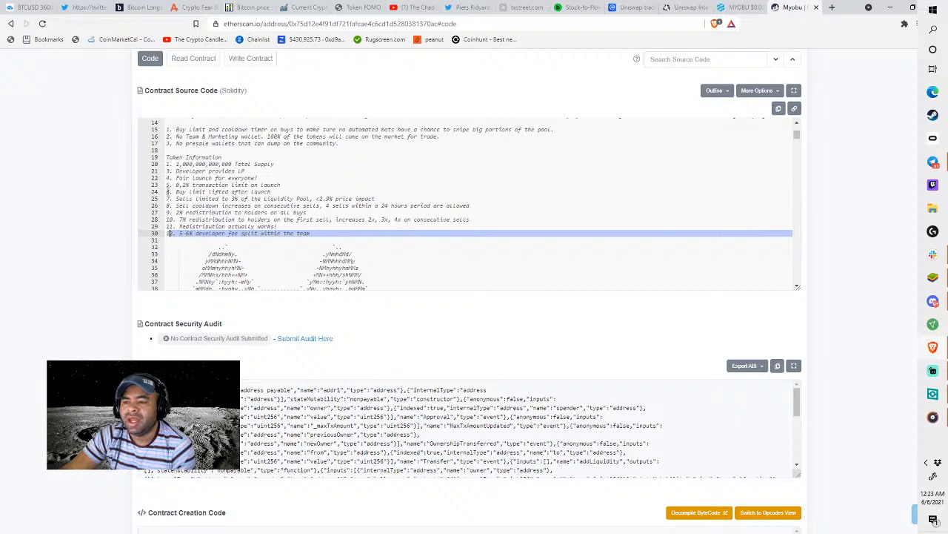
Highlight the transaction limit in the contract's token information and look through the source code below it
{"action": "left_click_drag", "start_coordinate": [168, 184], "coordinate": [275, 181]}
{"action": "left_click", "coordinate": [245, 206]}
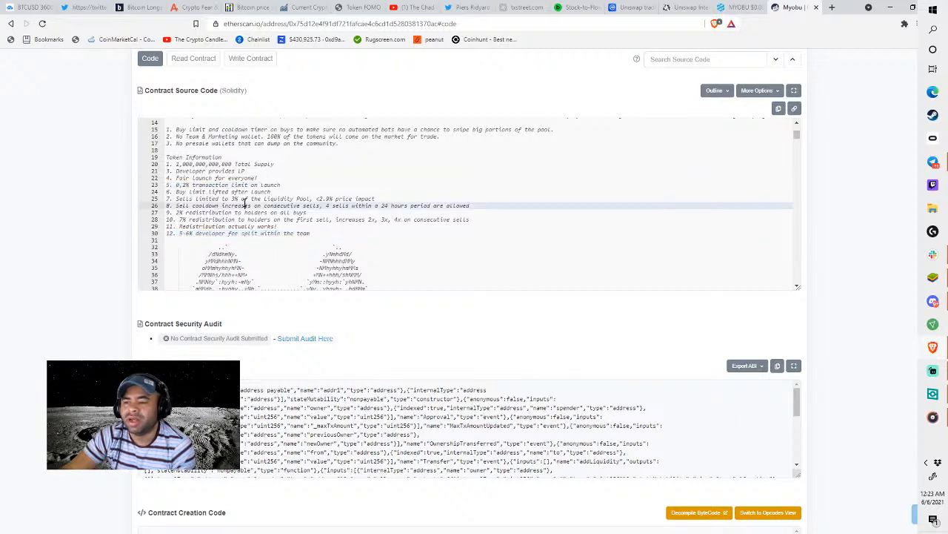
{"action": "scroll", "coordinate": [236, 212], "scroll_direction": "down", "scroll_amount": 6}
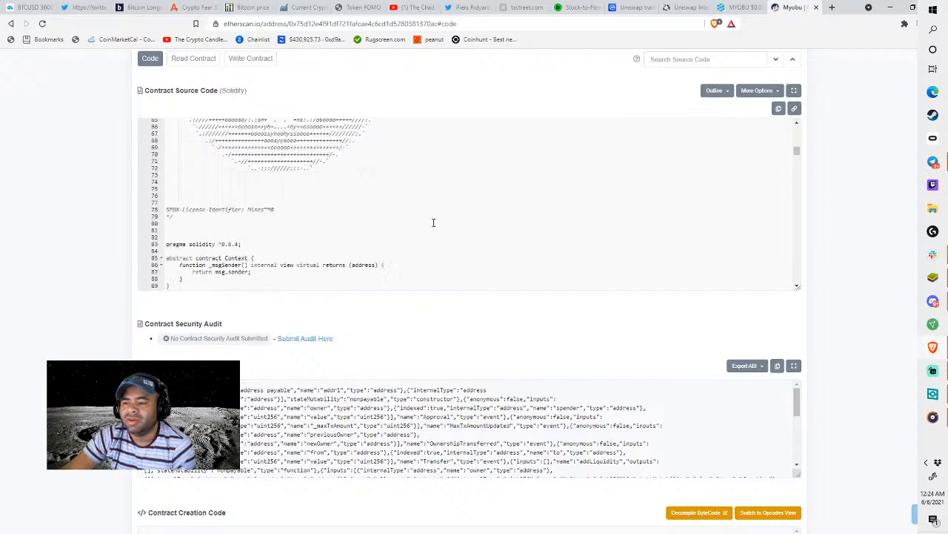
{"action": "scroll", "coordinate": [324, 185], "scroll_direction": "down", "scroll_amount": 7}
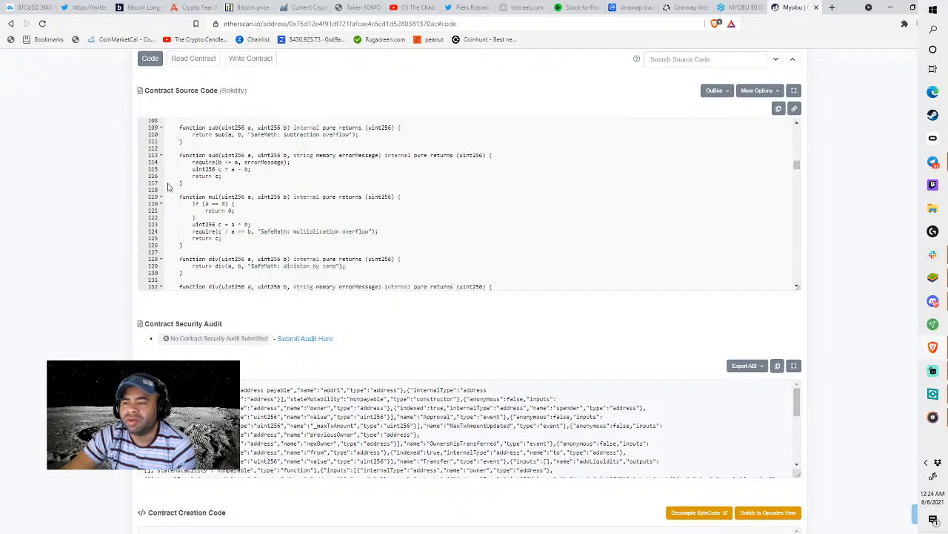
{"action": "scroll", "coordinate": [150, 215], "scroll_direction": "up", "scroll_amount": 3}
{"action": "scroll", "coordinate": [104, 227], "scroll_direction": "up", "scroll_amount": 5}
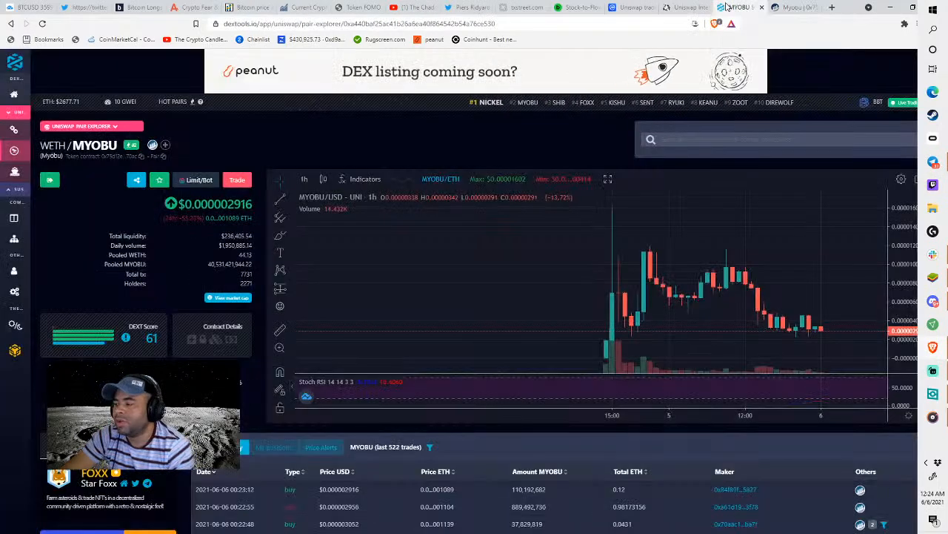
Return to the Uniswap swap, enter the maximum MYOBU balance, and set the slippage tolerance to 3%
{"action": "left_click", "coordinate": [679, 8]}
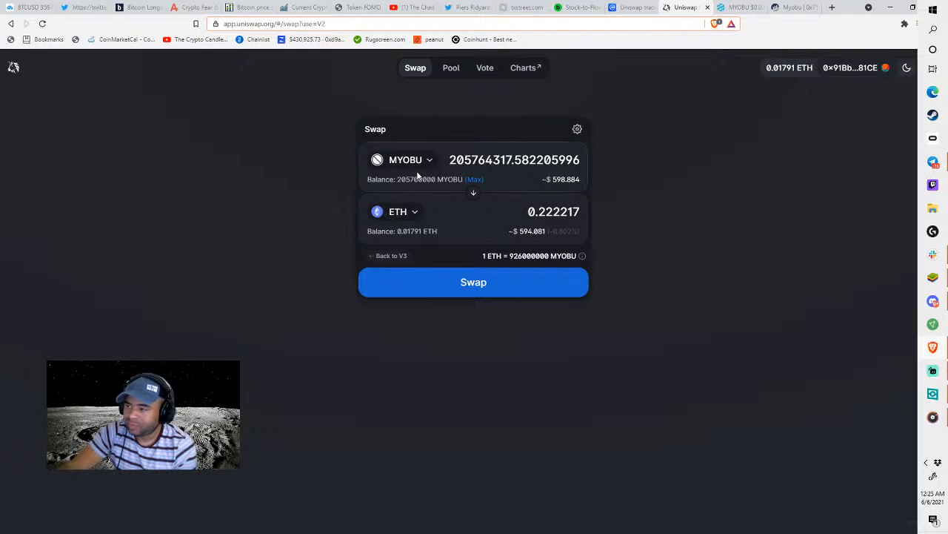
{"action": "left_click", "coordinate": [476, 181]}
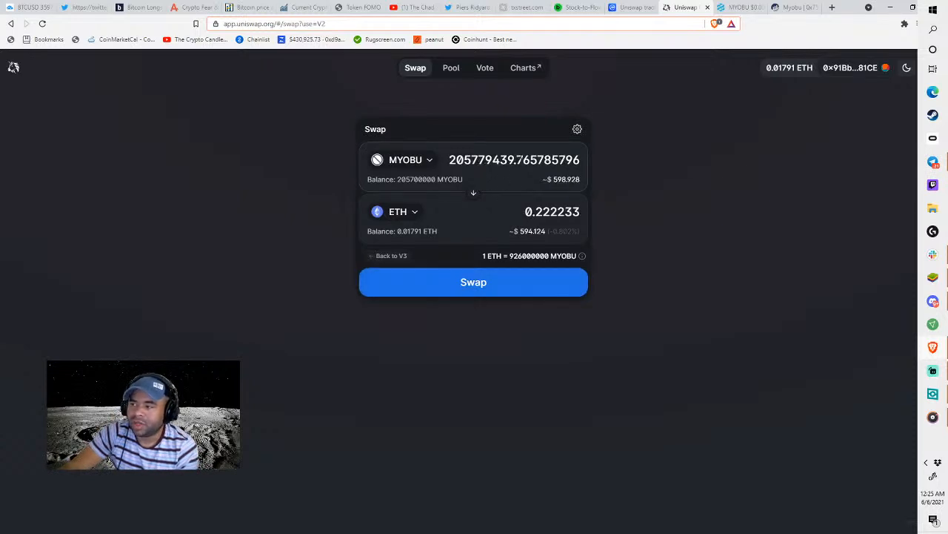
{"action": "left_click", "coordinate": [577, 131]}
{"action": "left_click_drag", "start_coordinate": [541, 184], "coordinate": [686, 185]}
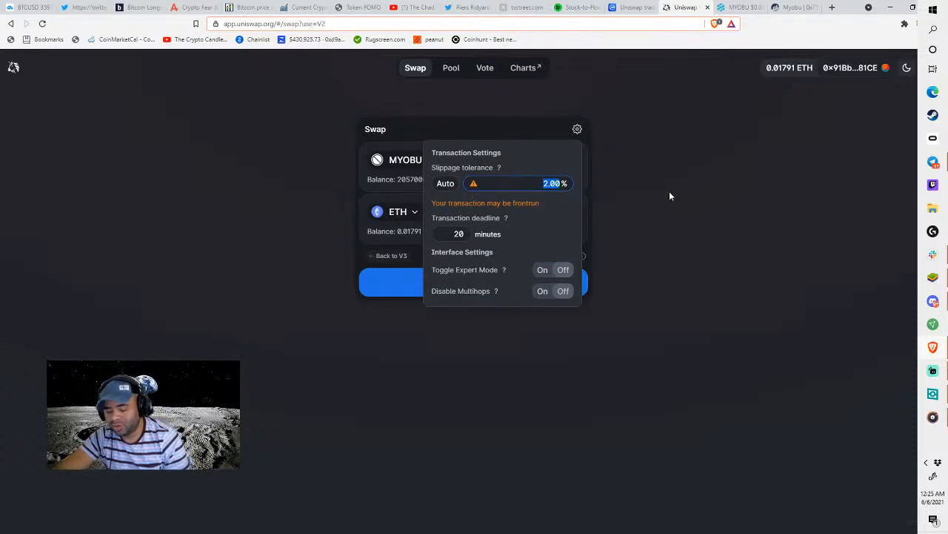
{"action": "left_click", "coordinate": [614, 210]}
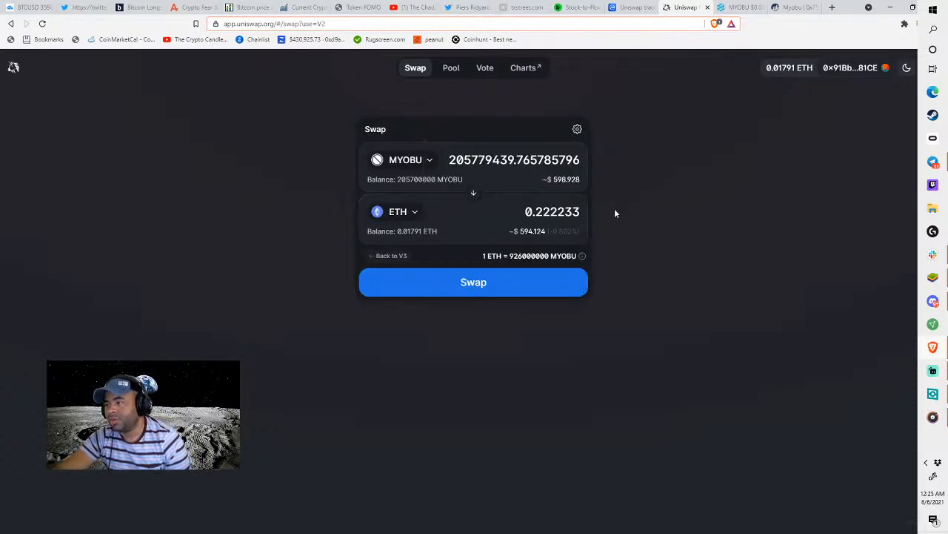
Try to confirm the MYOBU to ETH swap at 3% slippage, dismissing the resulting dialog
{"action": "left_click", "coordinate": [520, 293]}
{"action": "left_click", "coordinate": [482, 393]}
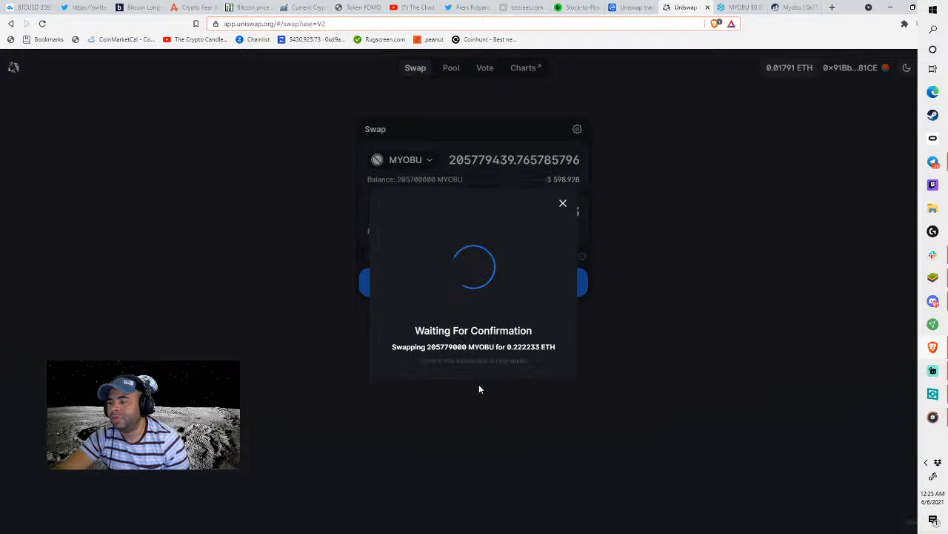
{"action": "left_click", "coordinate": [479, 347]}
Set the slippage tolerance to 5% and try to confirm the MYOBU to ETH swap
{"action": "left_click", "coordinate": [577, 128]}
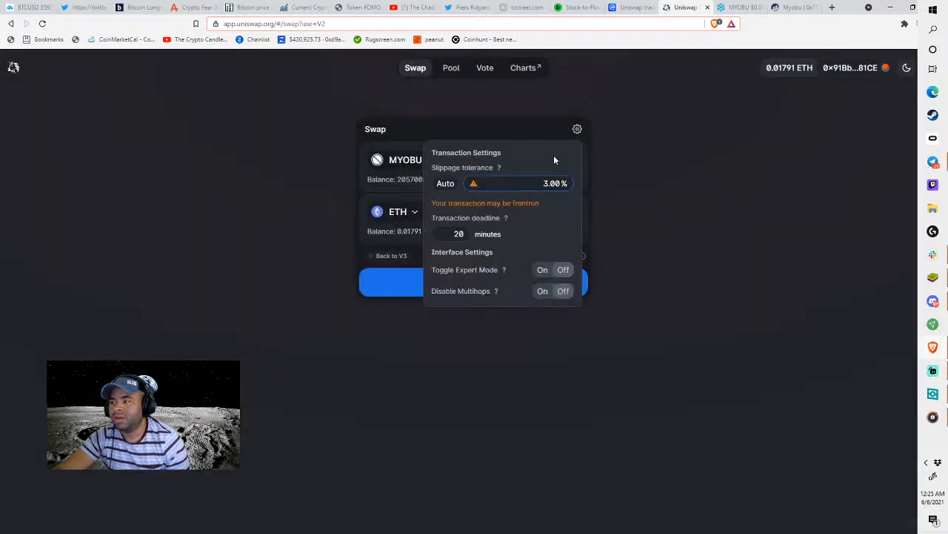
{"action": "left_click", "coordinate": [627, 209]}
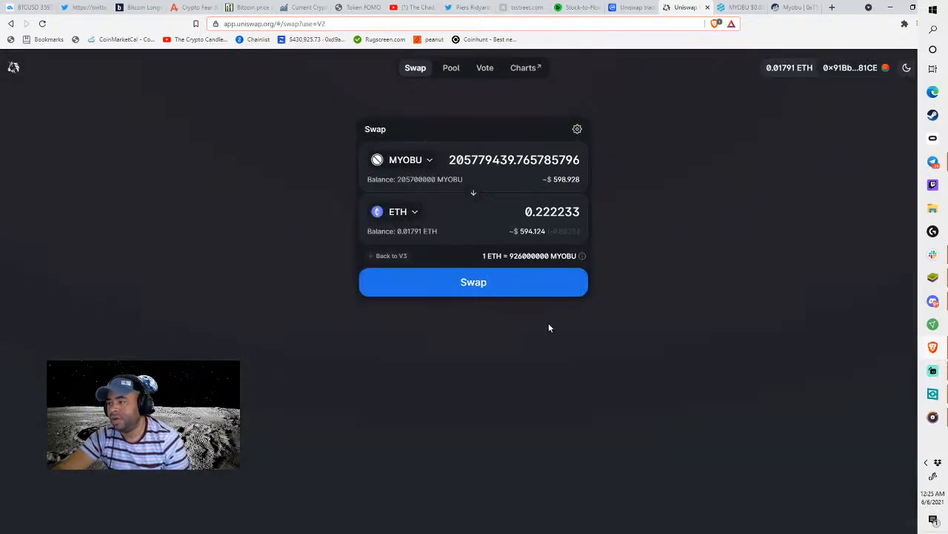
{"action": "left_click", "coordinate": [495, 290]}
{"action": "left_click", "coordinate": [446, 400]}
{"action": "left_click", "coordinate": [558, 347]}
Raise the slippage tolerance to 8% and try to confirm the swap again
{"action": "left_click", "coordinate": [577, 129]}
{"action": "left_click_drag", "start_coordinate": [543, 183], "coordinate": [601, 184]}
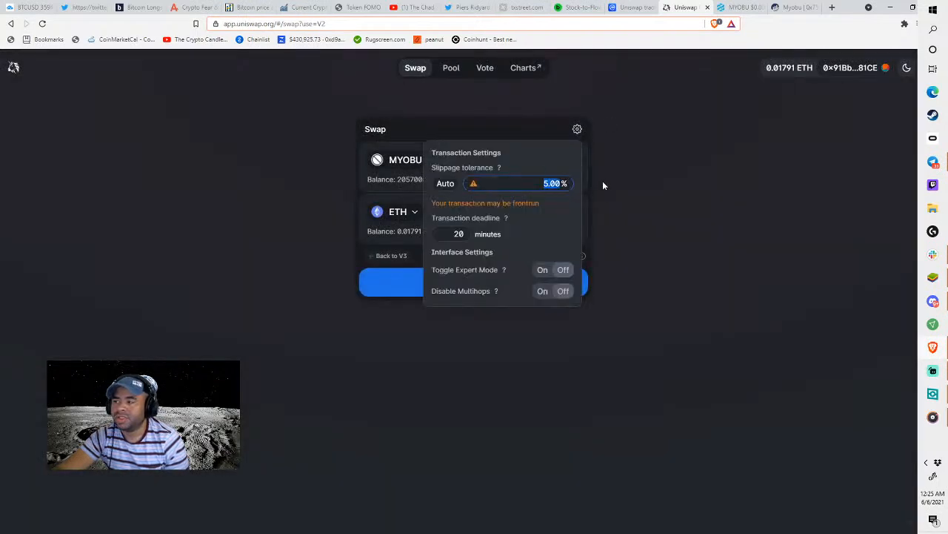
{"action": "type", "text": "8"}
{"action": "left_click", "coordinate": [603, 222]}
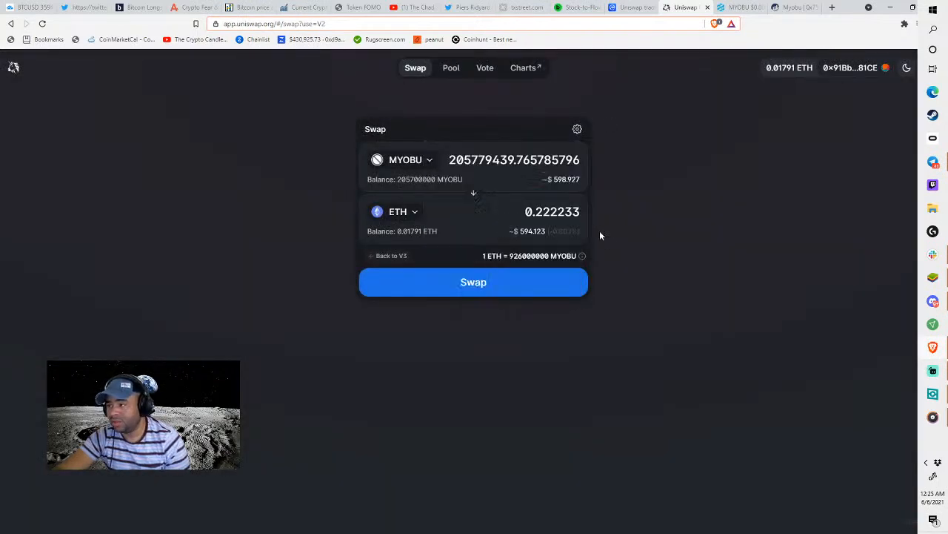
{"action": "left_click", "coordinate": [525, 286]}
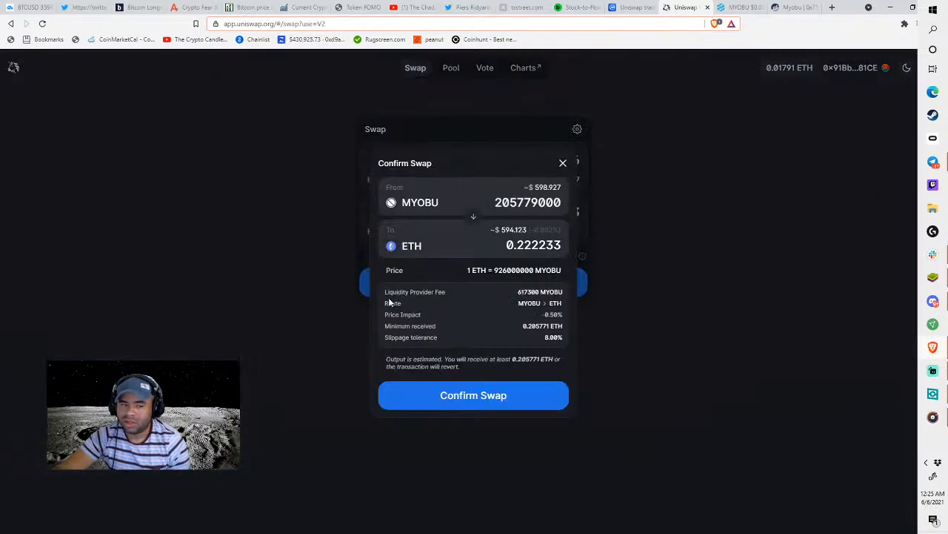
{"action": "left_click", "coordinate": [450, 403]}
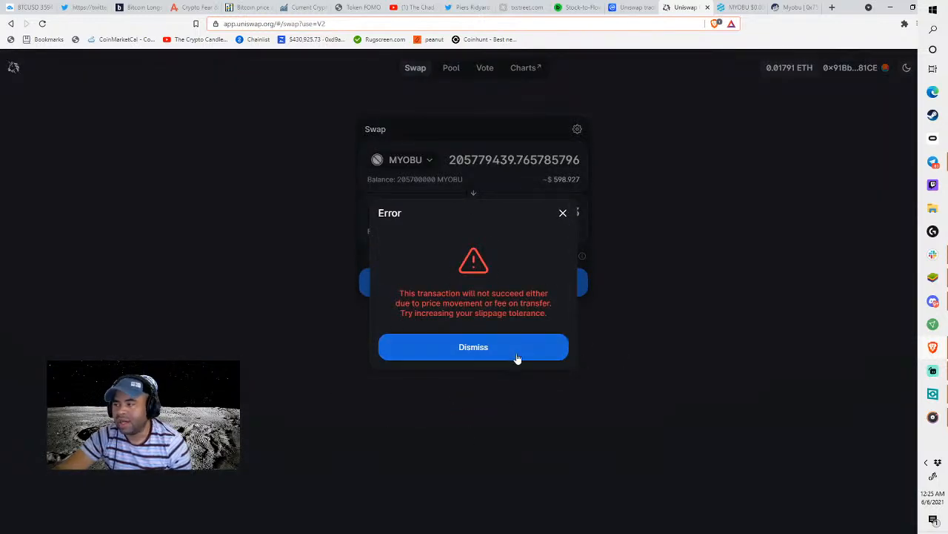
{"action": "left_click", "coordinate": [512, 347]}
Raise the slippage tolerance to 10% and retry the MYOBU to ETH swap
{"action": "left_click", "coordinate": [578, 132]}
{"action": "left_click_drag", "start_coordinate": [509, 185], "coordinate": [674, 205]}
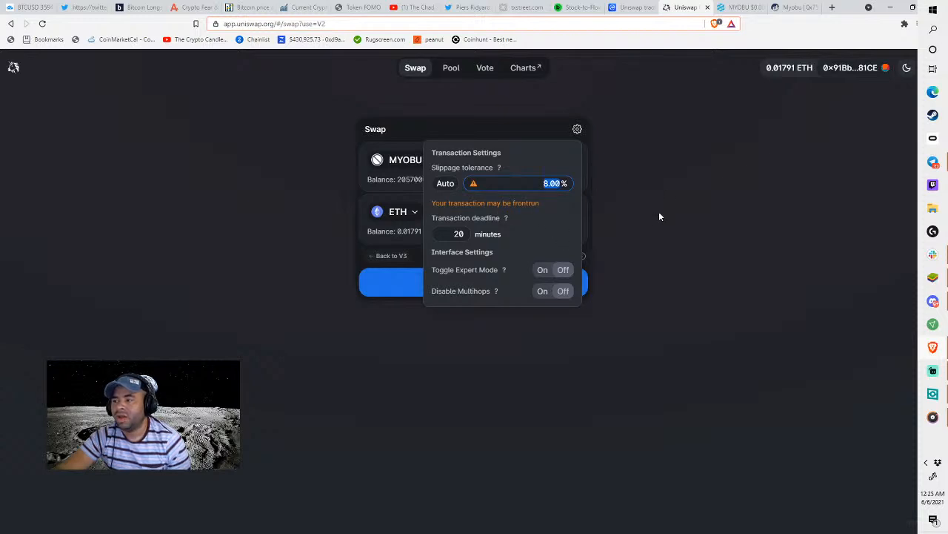
{"action": "type", "text": "10"}
{"action": "left_click", "coordinate": [628, 235]}
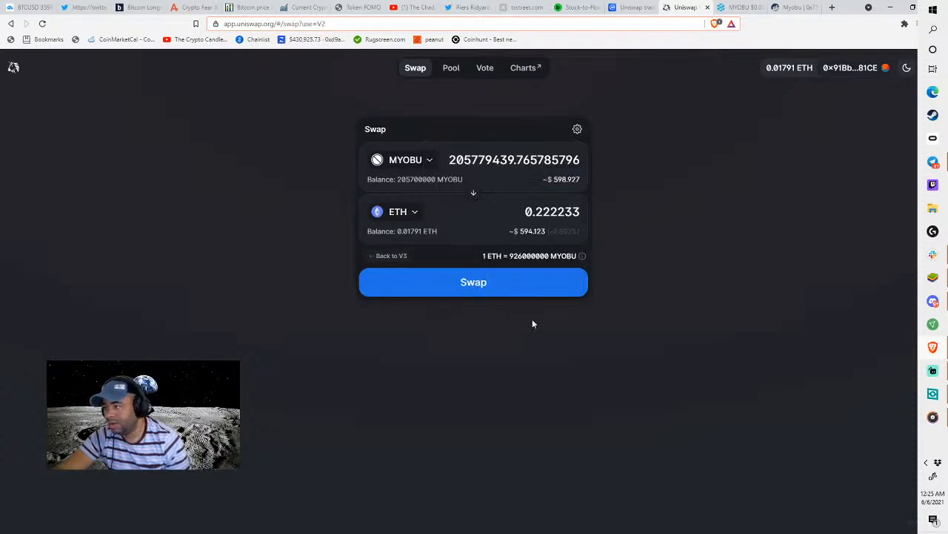
{"action": "left_click", "coordinate": [494, 285]}
{"action": "left_click", "coordinate": [417, 395]}
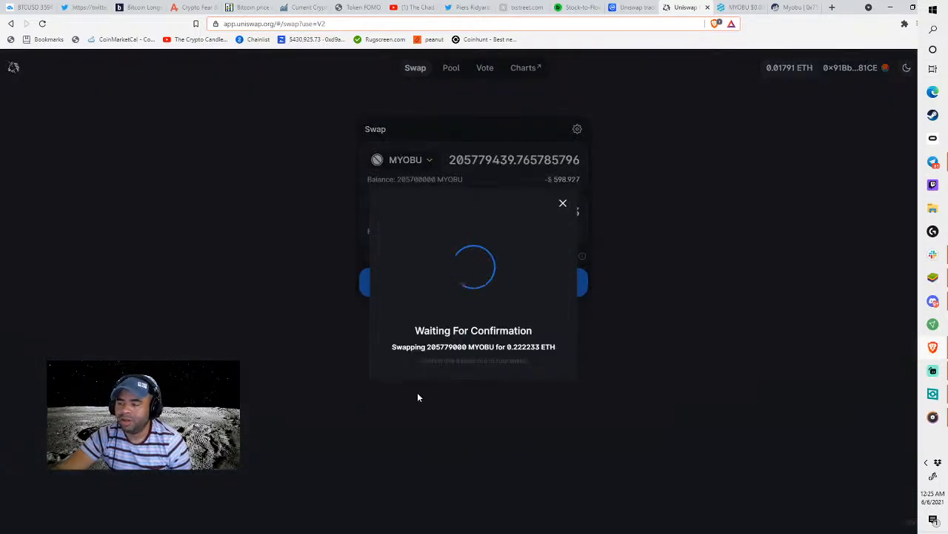
{"action": "left_click", "coordinate": [476, 348]}
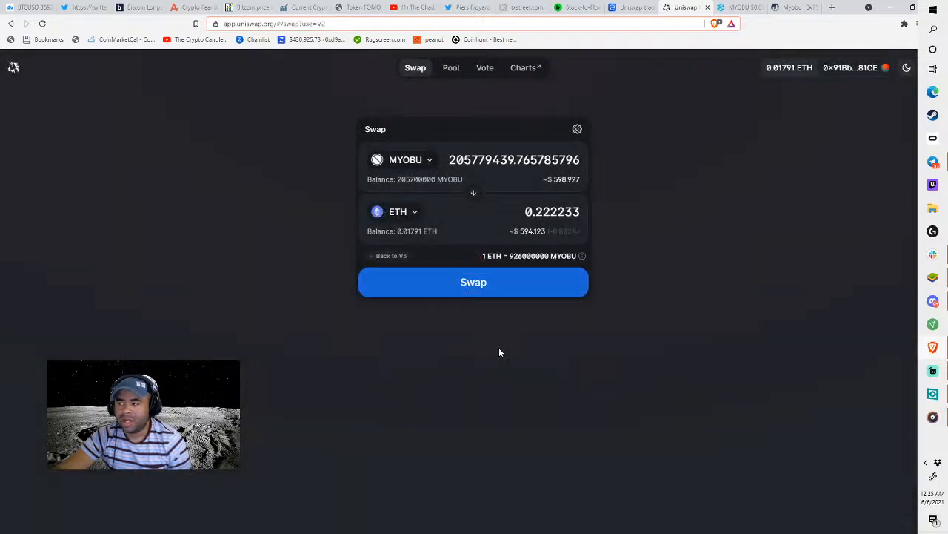
Raise the slippage tolerance to 11% and try to confirm the swap
{"action": "left_click", "coordinate": [578, 128]}
{"action": "left_click_drag", "start_coordinate": [550, 183], "coordinate": [625, 193]}
{"action": "left_click_drag", "start_coordinate": [540, 183], "coordinate": [565, 185]}
{"action": "type", "text": "11"}
{"action": "left_click", "coordinate": [605, 206]}
{"action": "left_click", "coordinate": [571, 288]}
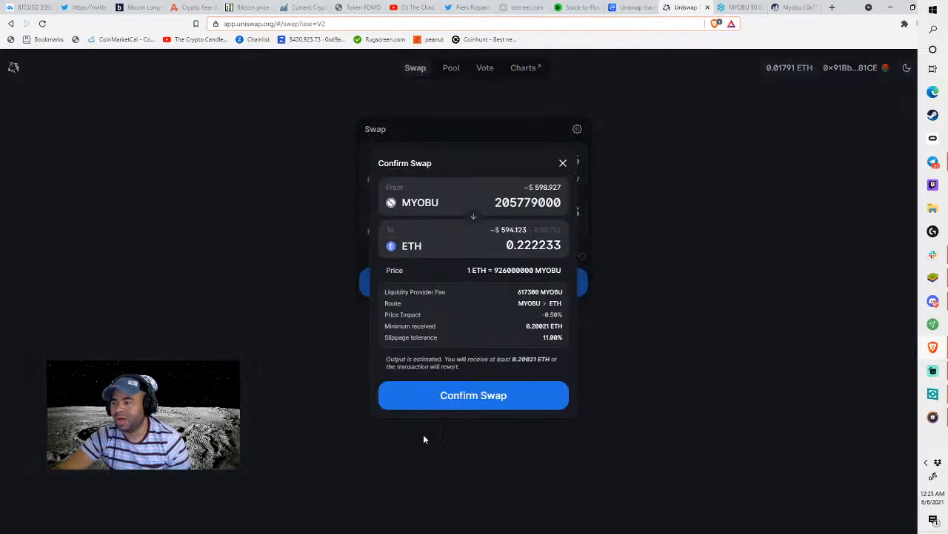
{"action": "left_click", "coordinate": [451, 397]}
{"action": "left_click", "coordinate": [519, 352]}
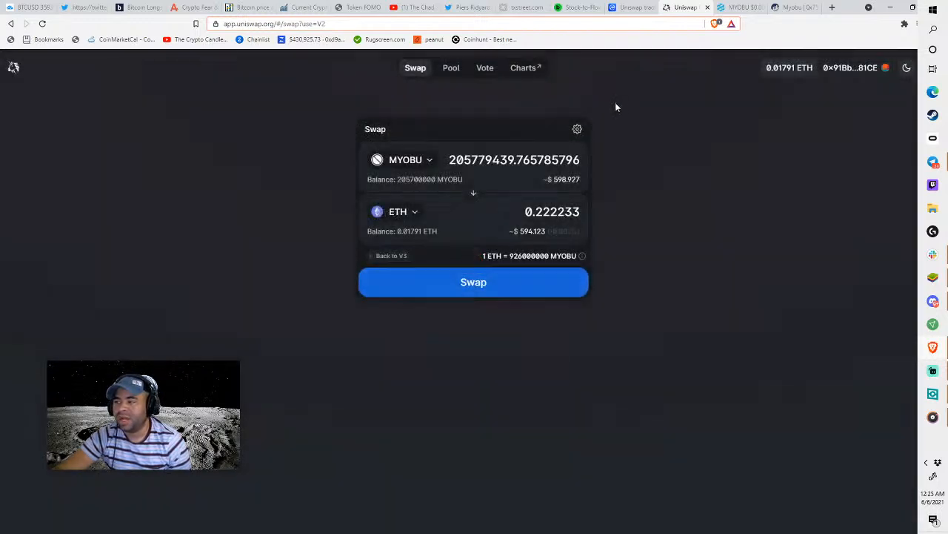
Raise the slippage tolerance to 12% and try the MYOBU to ETH swap again
{"action": "left_click", "coordinate": [576, 129]}
{"action": "key", "text": "ctrl+a"}
{"action": "type", "text": "12"}
{"action": "left_click", "coordinate": [644, 264]}
{"action": "left_click", "coordinate": [531, 282]}
{"action": "left_click", "coordinate": [491, 396]}
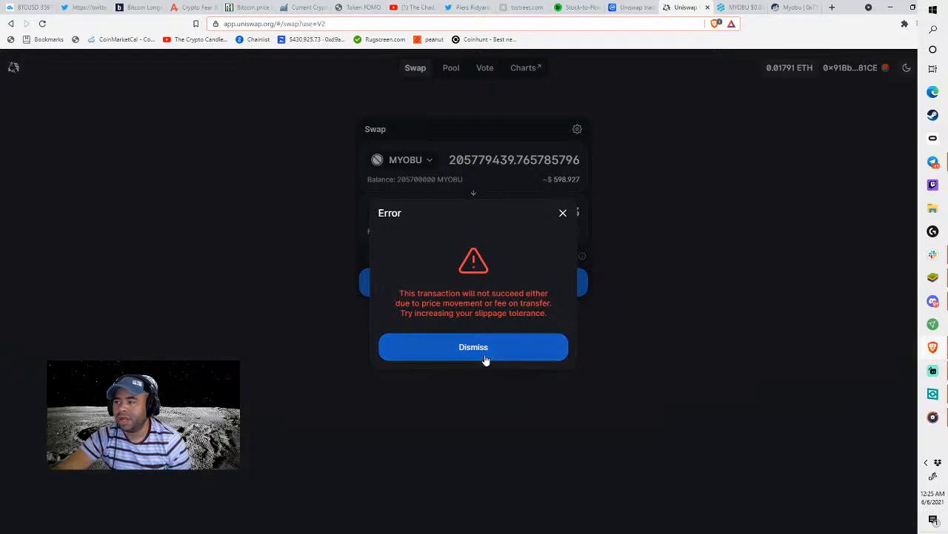
{"action": "left_click", "coordinate": [484, 354]}
Raise the slippage tolerance to 13% and try to confirm the swap once more
{"action": "left_click", "coordinate": [576, 131]}
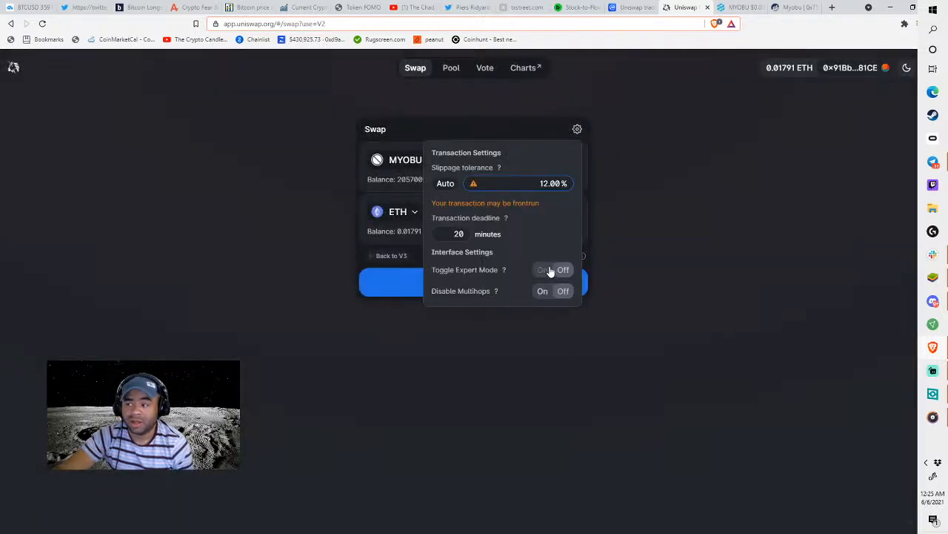
{"action": "left_click_drag", "start_coordinate": [539, 183], "coordinate": [603, 182]}
{"action": "type", "text": "13"}
{"action": "left_click", "coordinate": [641, 213]}
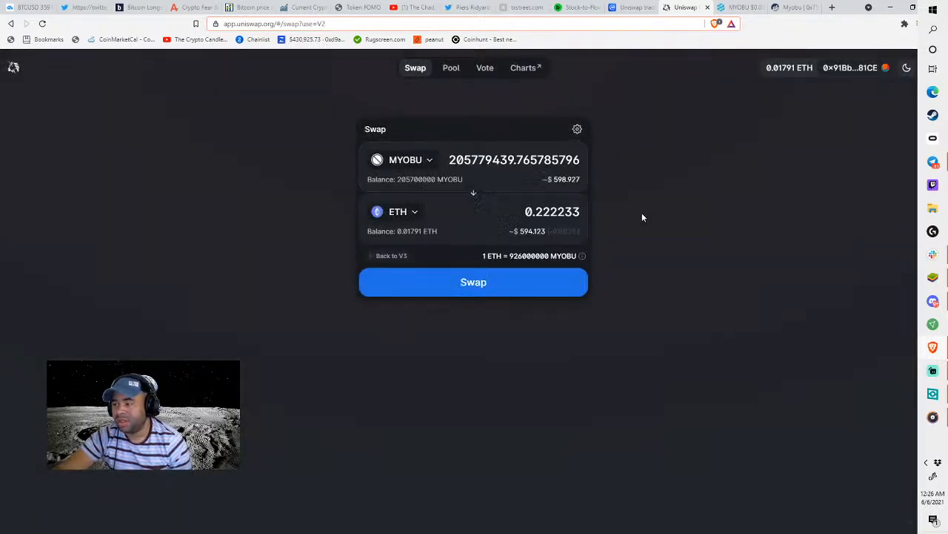
{"action": "left_click", "coordinate": [531, 286]}
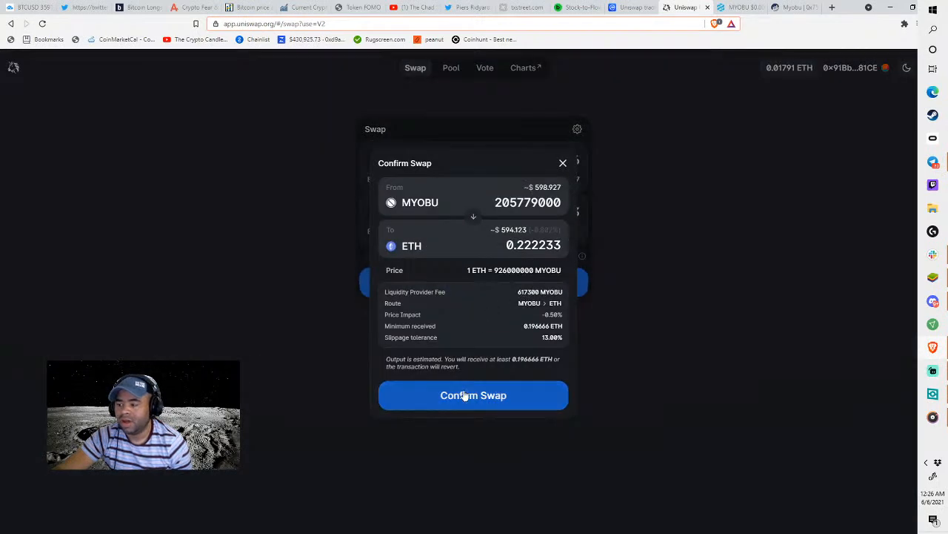
{"action": "left_click", "coordinate": [464, 393]}
{"action": "left_click", "coordinate": [465, 346]}
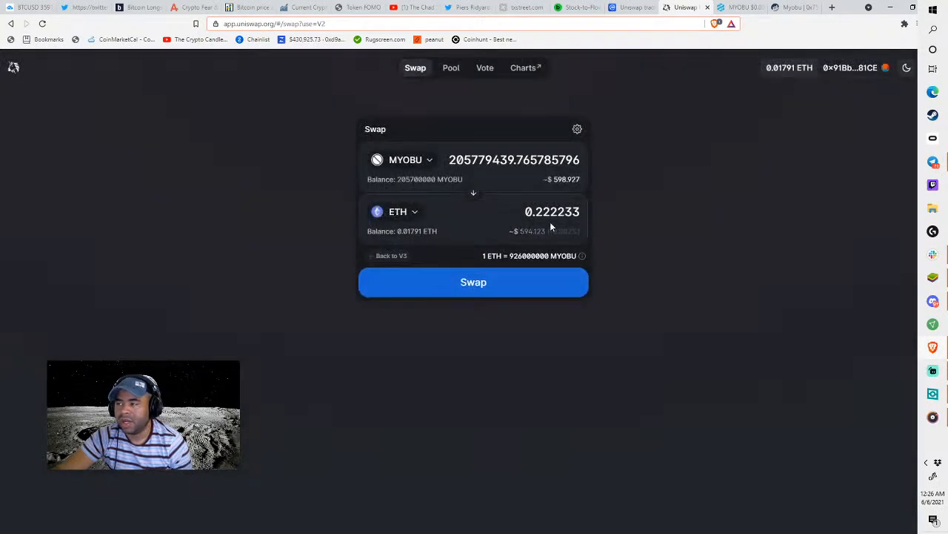
Set the slippage tolerance to 15% and submit the MYOBU to ETH swap for wallet confirmation
{"action": "left_click", "coordinate": [578, 129]}
{"action": "left_click_drag", "start_coordinate": [541, 183], "coordinate": [606, 180]}
{"action": "type", "text": "15"}
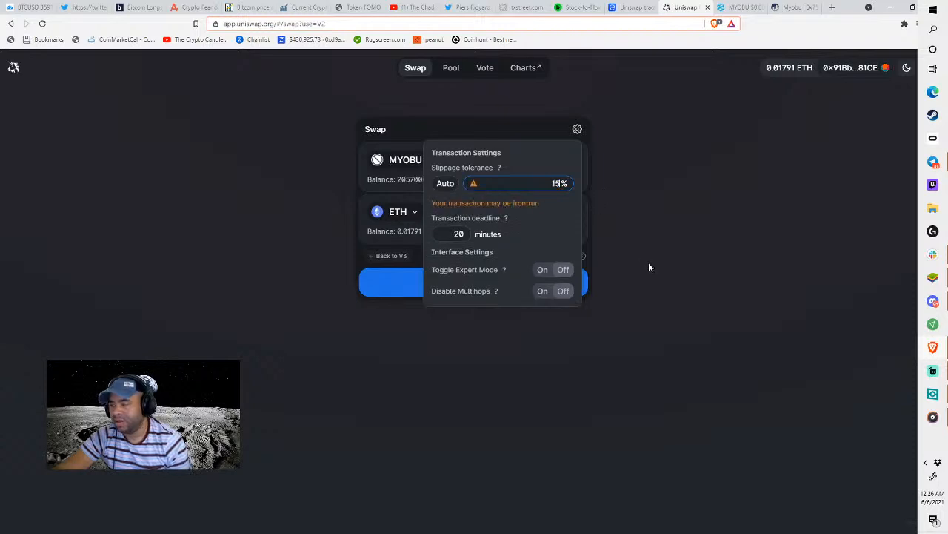
{"action": "left_click", "coordinate": [648, 263]}
{"action": "left_click", "coordinate": [523, 290]}
{"action": "left_click", "coordinate": [467, 396]}
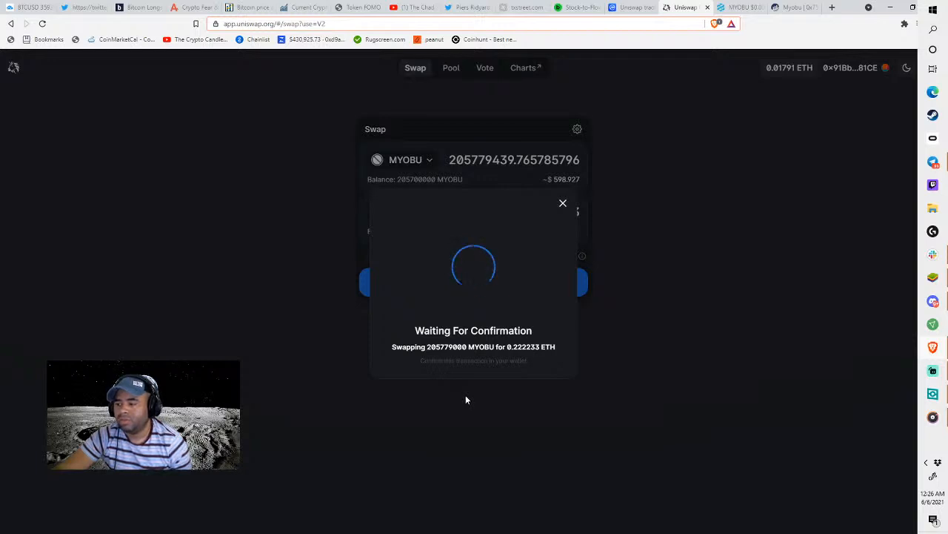
Open the pending swap request in MetaMask and examine the slow, average and fast gas fee options
{"action": "left_click", "coordinate": [905, 23]}
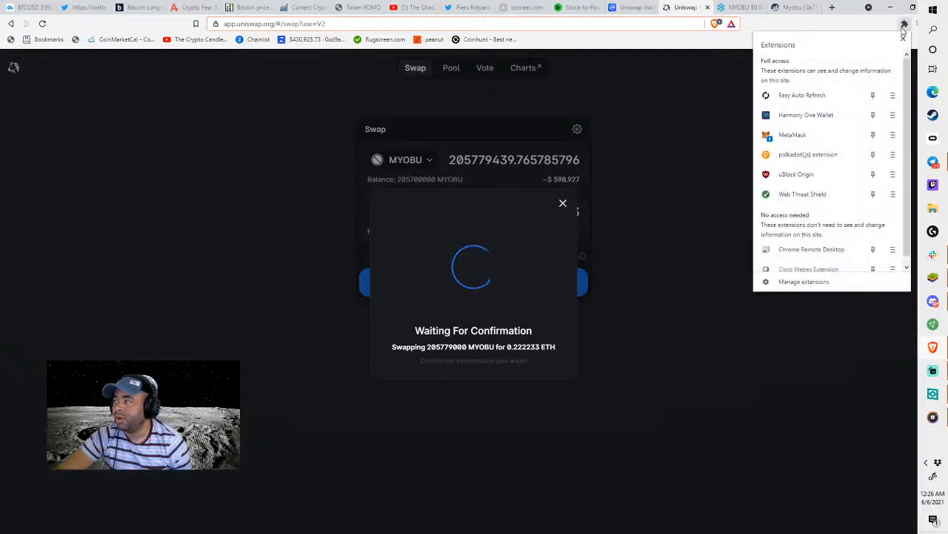
{"action": "left_click", "coordinate": [787, 136]}
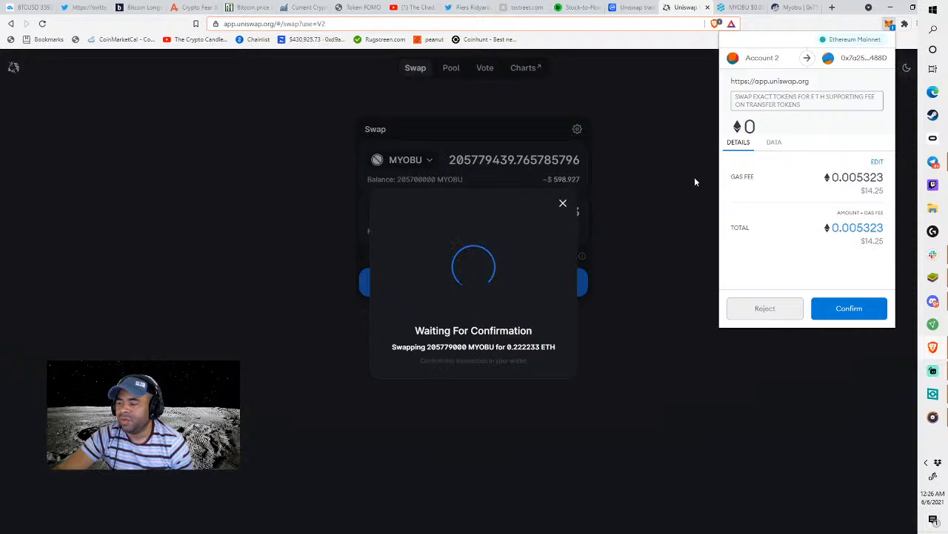
{"action": "left_click", "coordinate": [876, 163]}
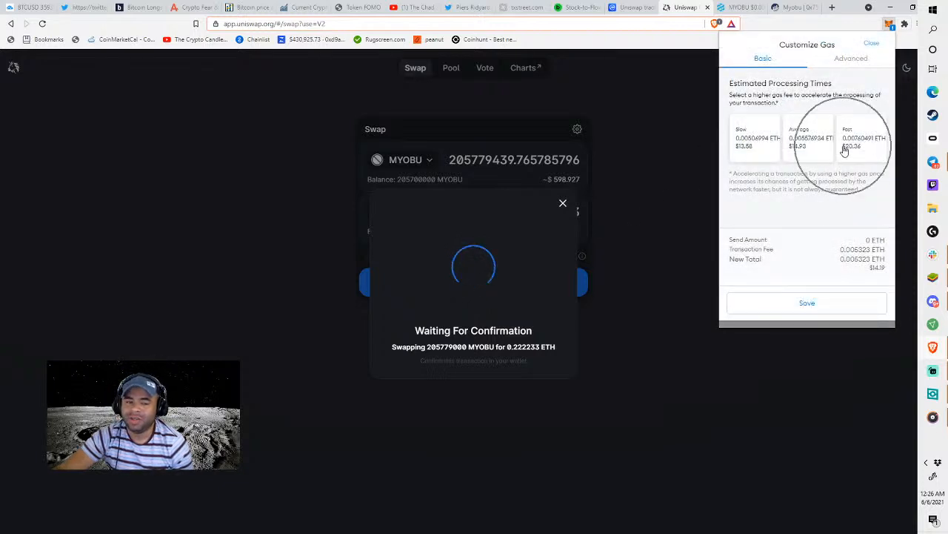
{"action": "left_click", "coordinate": [854, 146]}
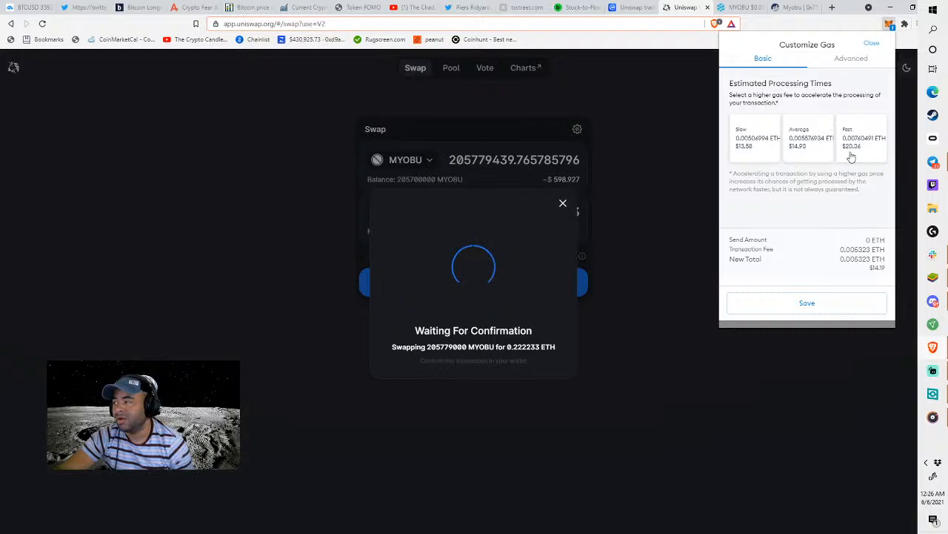
{"action": "key", "text": "ctrl"}
{"action": "key", "text": "ctrl"}
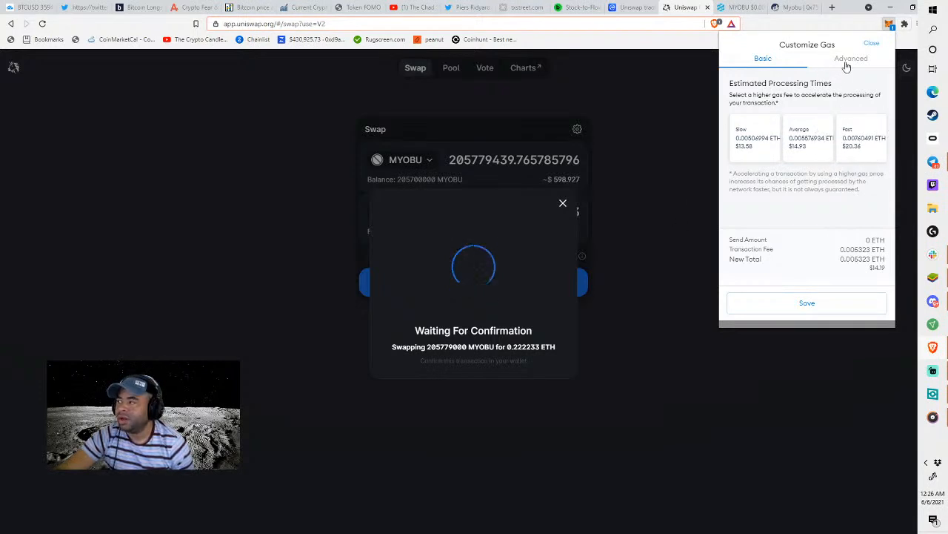
Leave the gas options without saving, reject the swap request in MetaMask, and dismiss the Uniswap dialog
{"action": "left_click", "coordinate": [871, 43]}
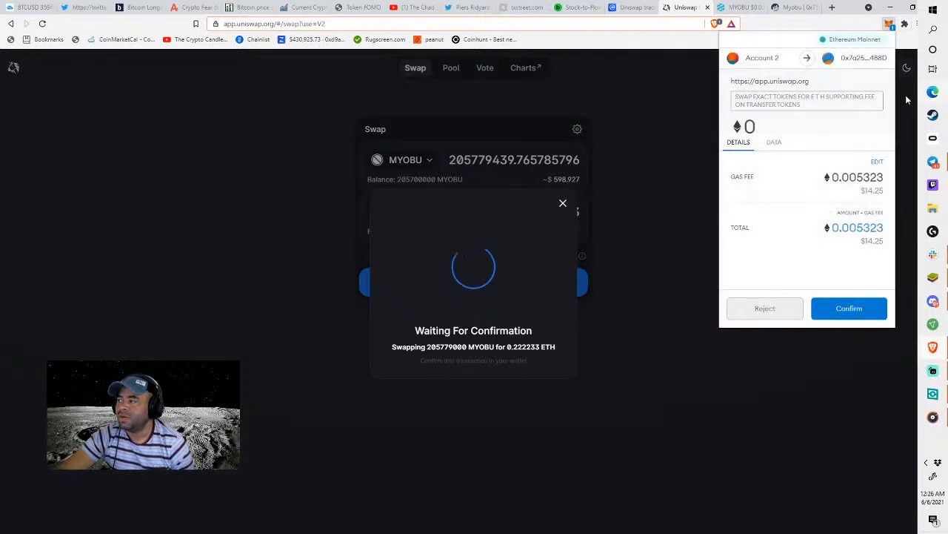
{"action": "left_click", "coordinate": [758, 306]}
{"action": "left_click", "coordinate": [495, 347]}
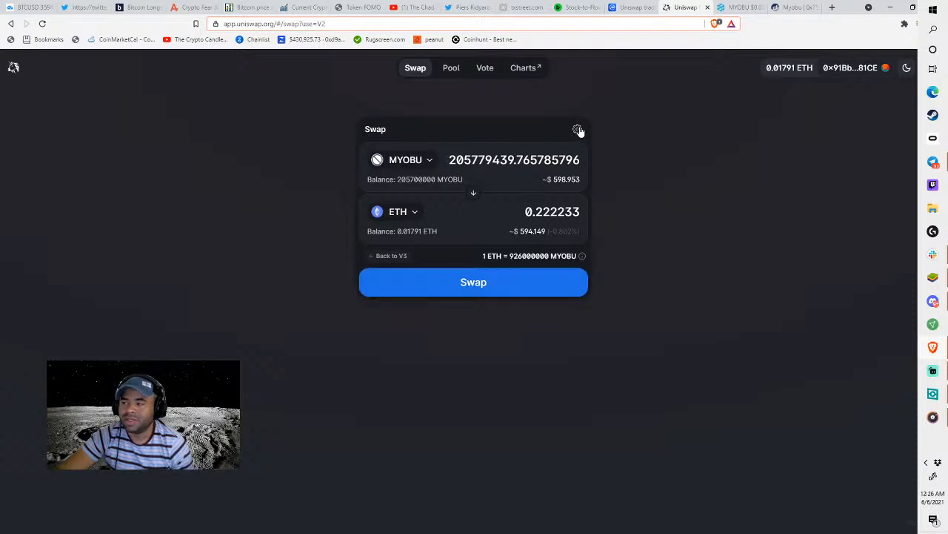
Set the slippage tolerance to 3% in the swap's transaction settings and close the settings
{"action": "left_click", "coordinate": [577, 128]}
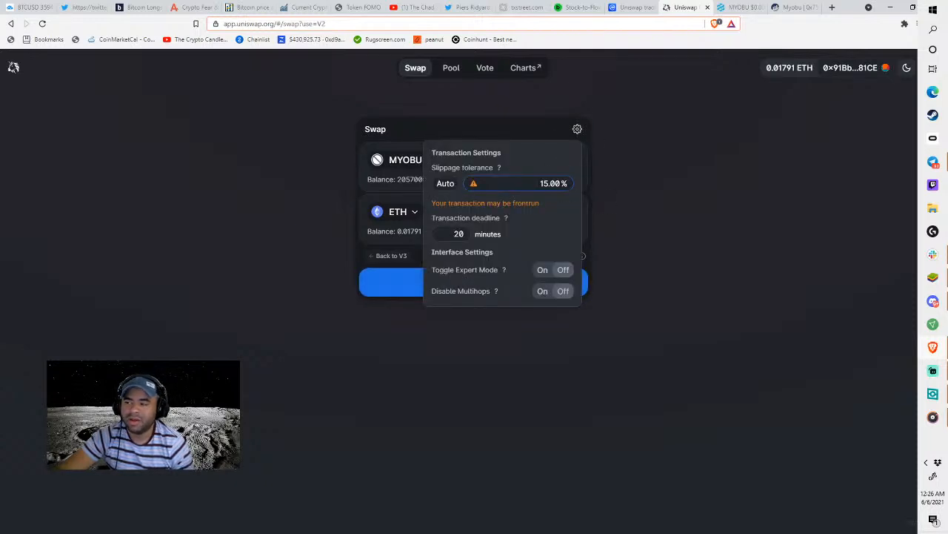
{"action": "key", "text": "BackSpace"}
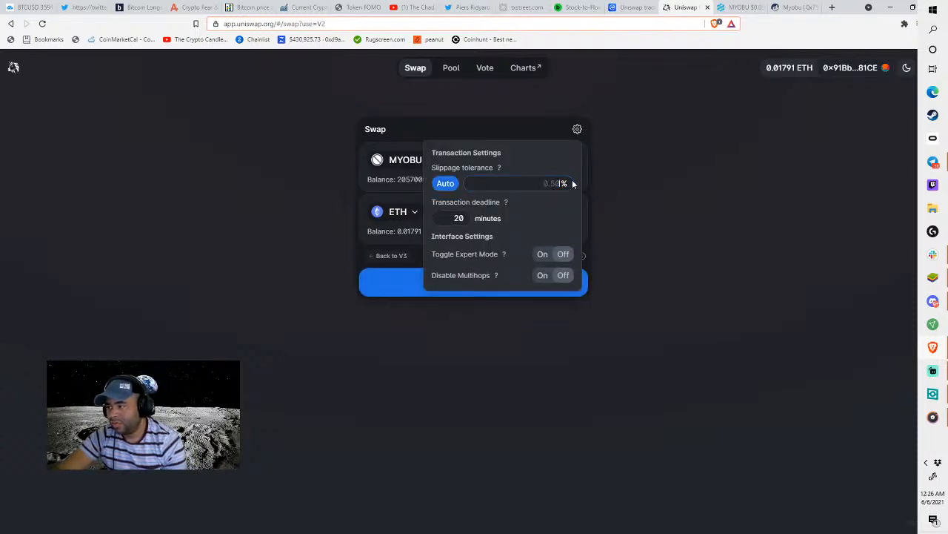
{"action": "left_click", "coordinate": [592, 219]}
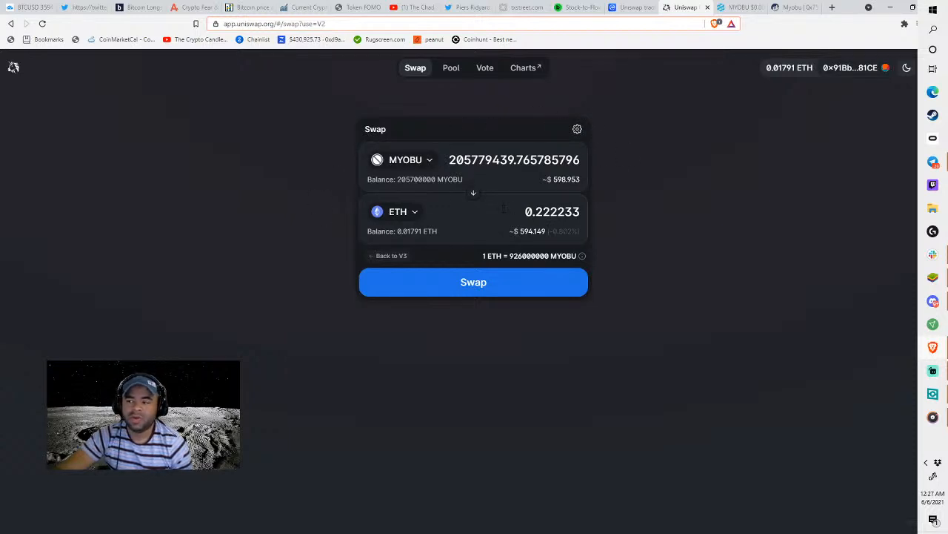
Switch the MYOBU to ETH swap to Uniswap V3 to check its liquidity, and return to V2
{"action": "left_click", "coordinate": [393, 256]}
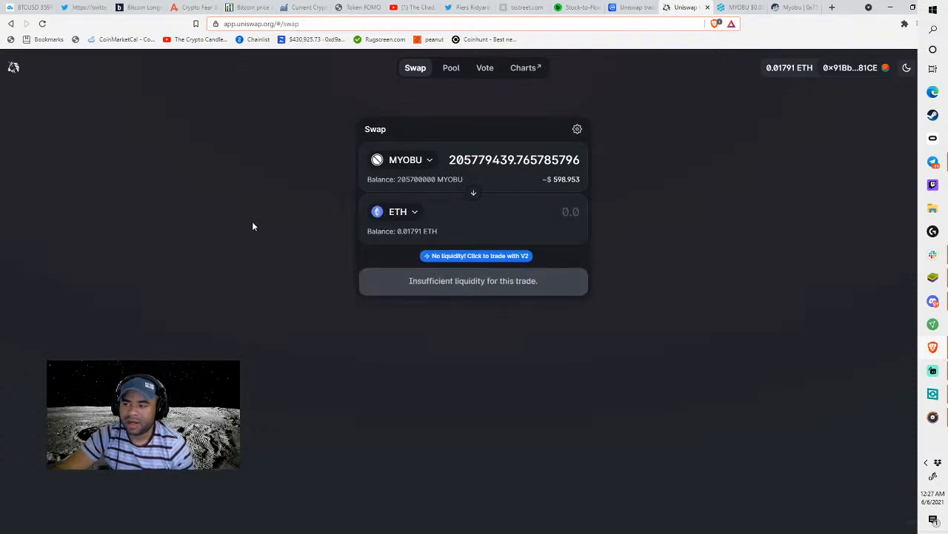
{"action": "left_click_drag", "start_coordinate": [402, 284], "coordinate": [553, 281]}
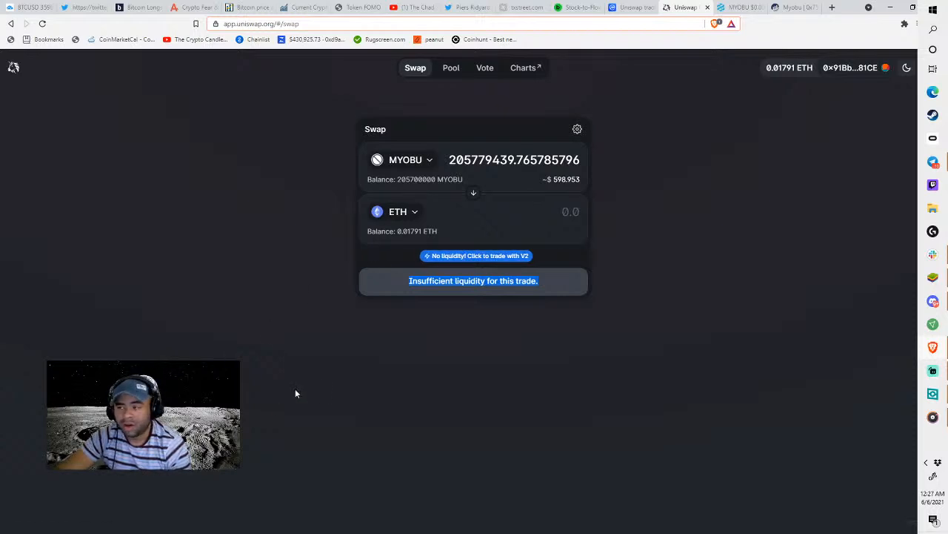
{"action": "left_click", "coordinate": [363, 333]}
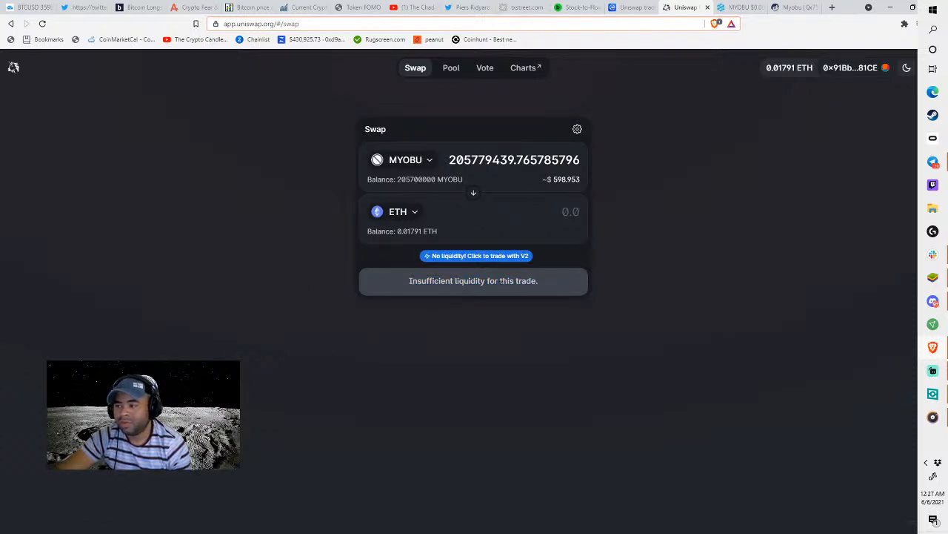
{"action": "left_click", "coordinate": [452, 256]}
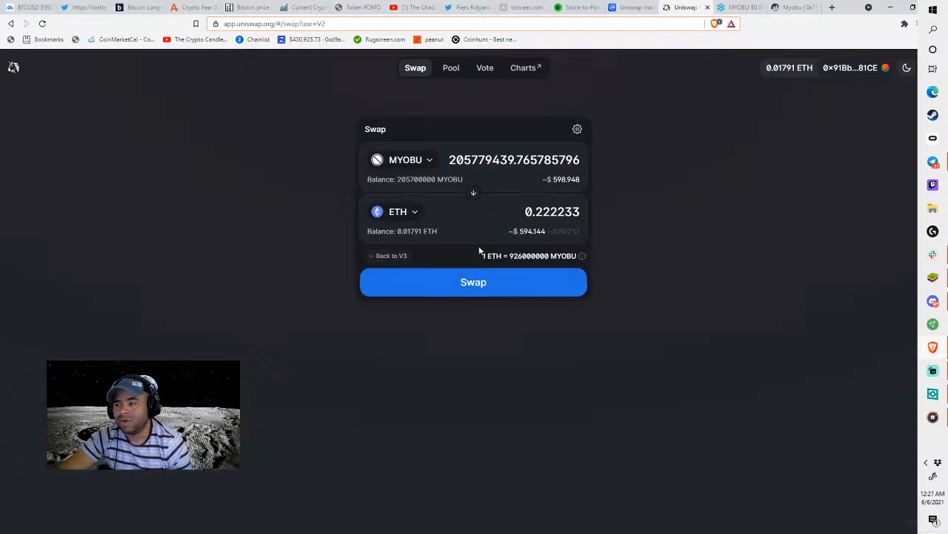
Examine the decimal digits of the MYOBU swap amount and the slippage tolerance in the transaction settings
{"action": "left_click_drag", "start_coordinate": [469, 160], "coordinate": [583, 175]}
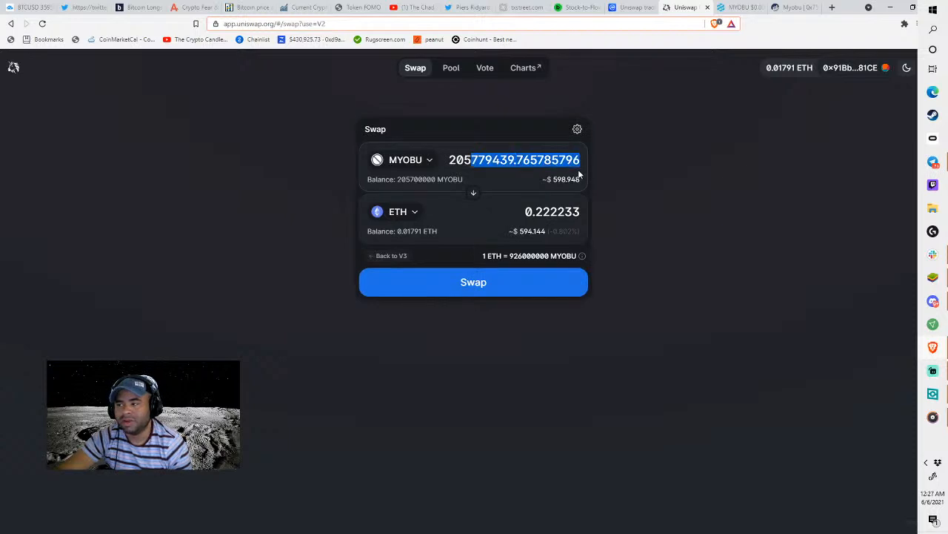
{"action": "left_click", "coordinate": [755, 222]}
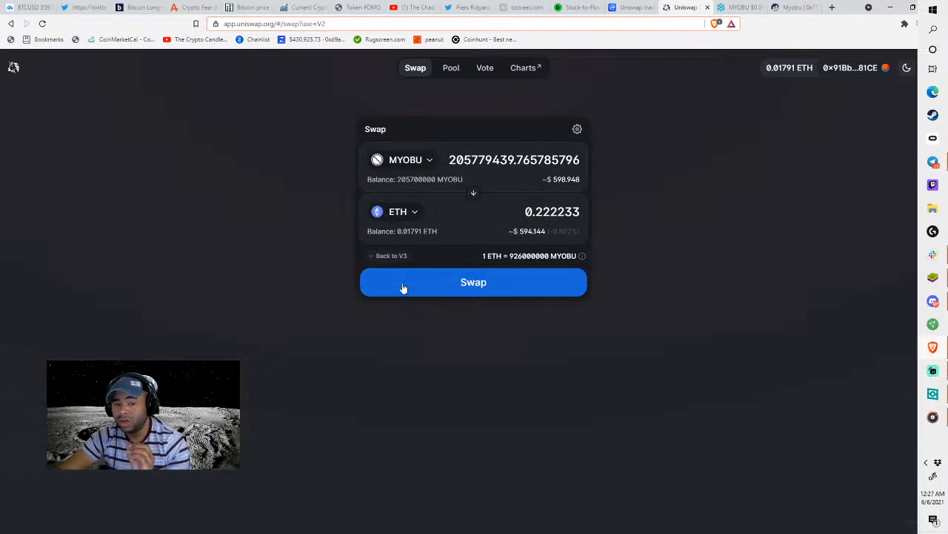
{"action": "left_click", "coordinate": [578, 128]}
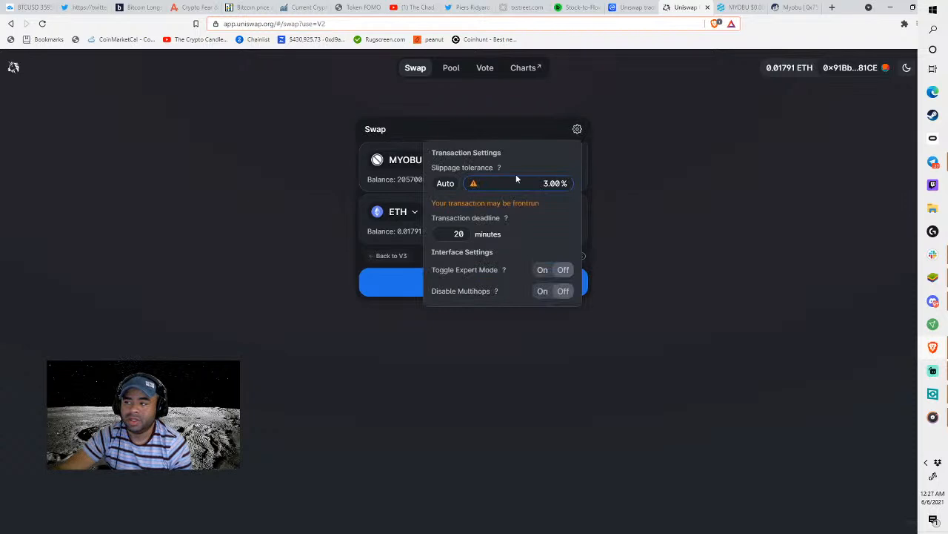
{"action": "left_click_drag", "start_coordinate": [543, 183], "coordinate": [627, 183]}
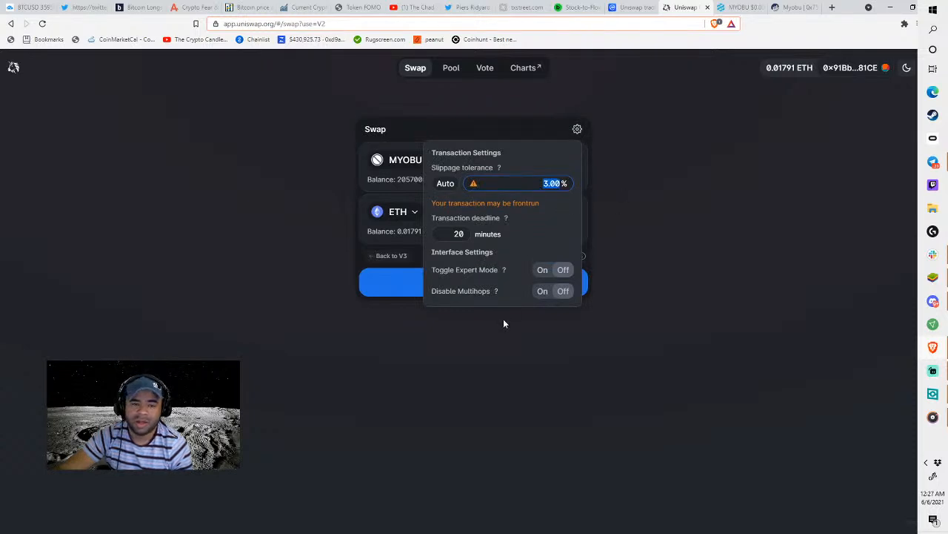